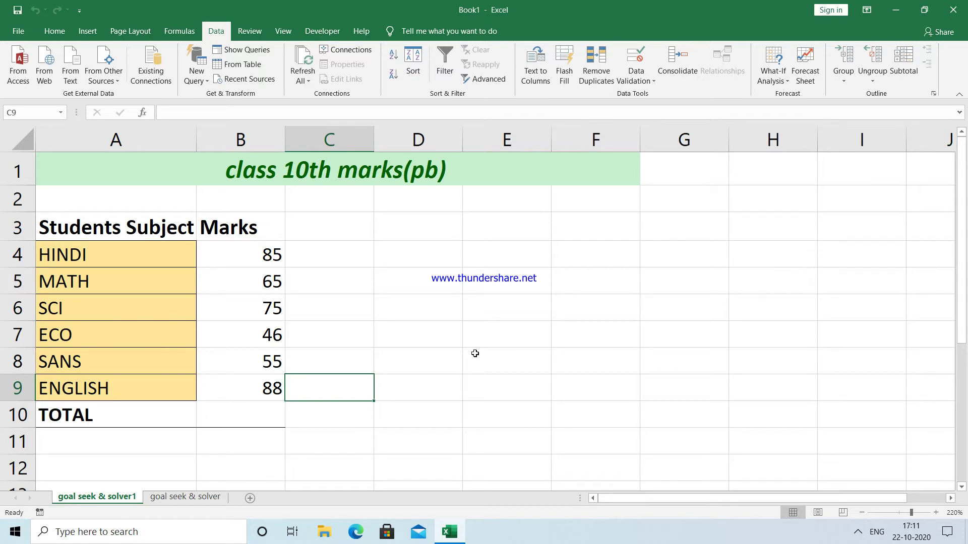
Enter =SUM(B4:B9) in TOTAL cell B10 so the six marks total 414
click(411, 297)
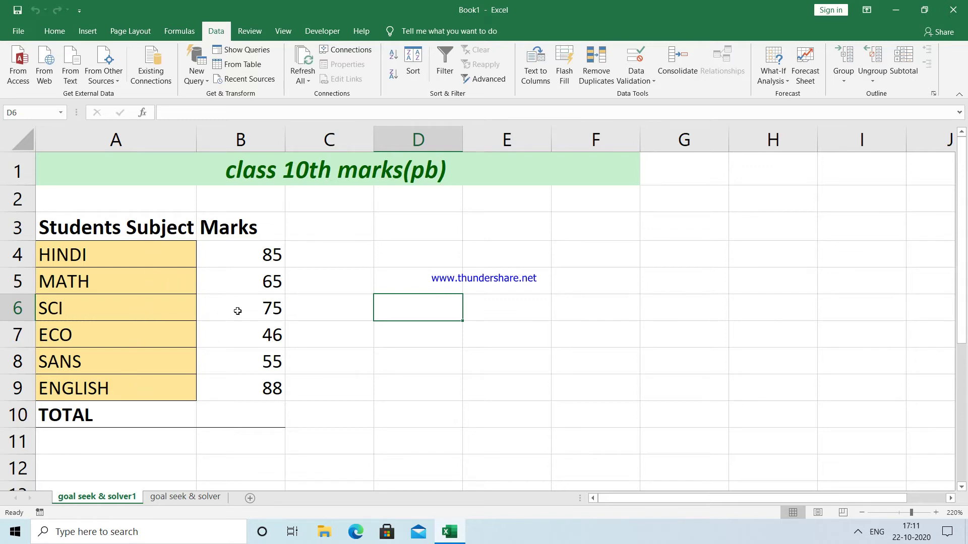
click(242, 414)
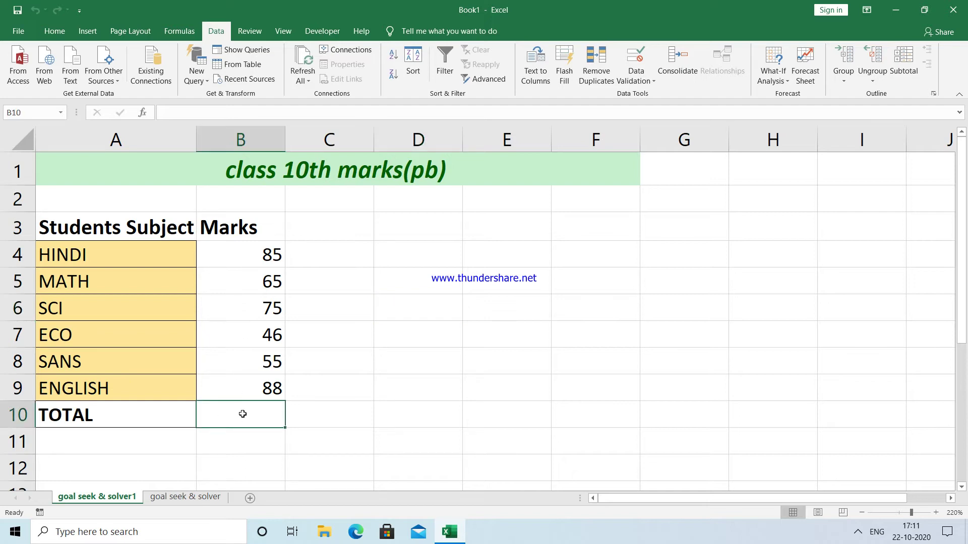
text(=sum)
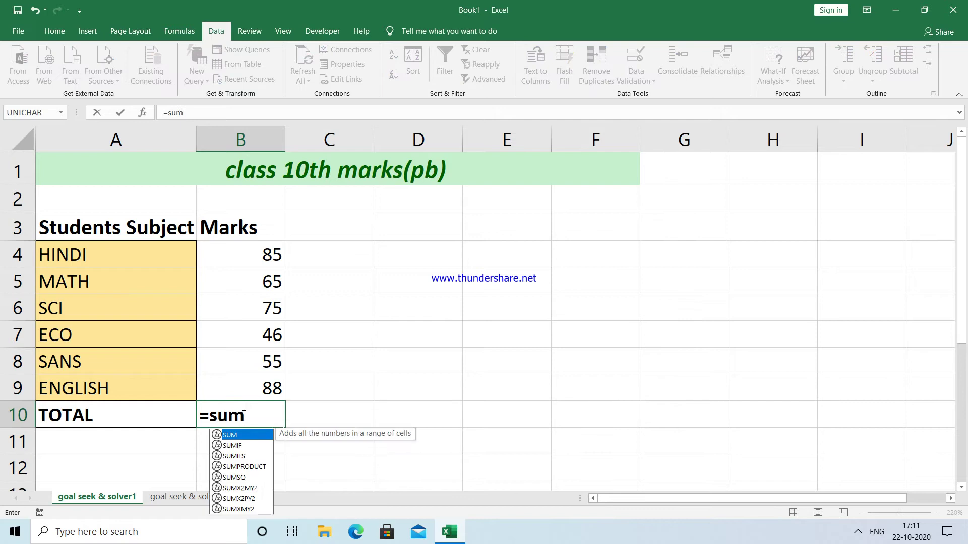
text(()
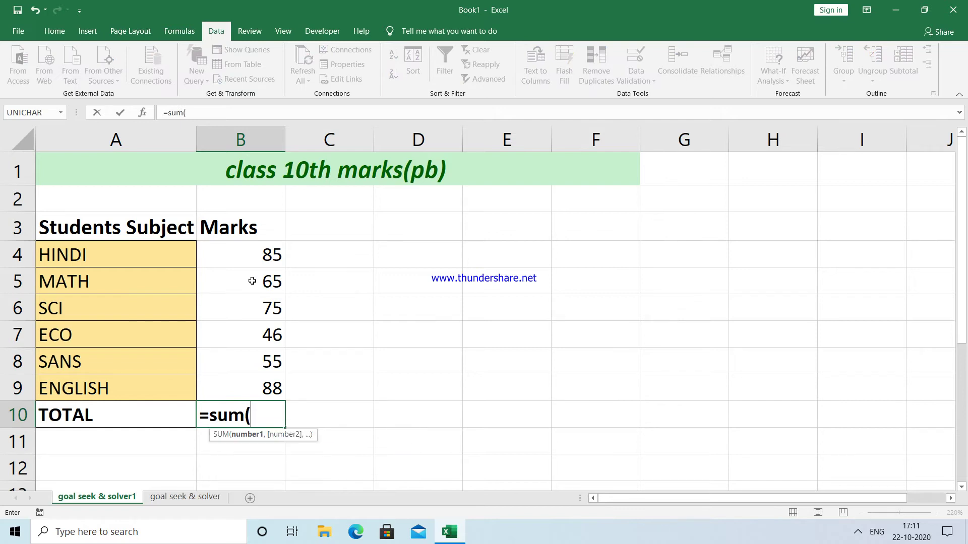
drag(247, 255, 240, 384)
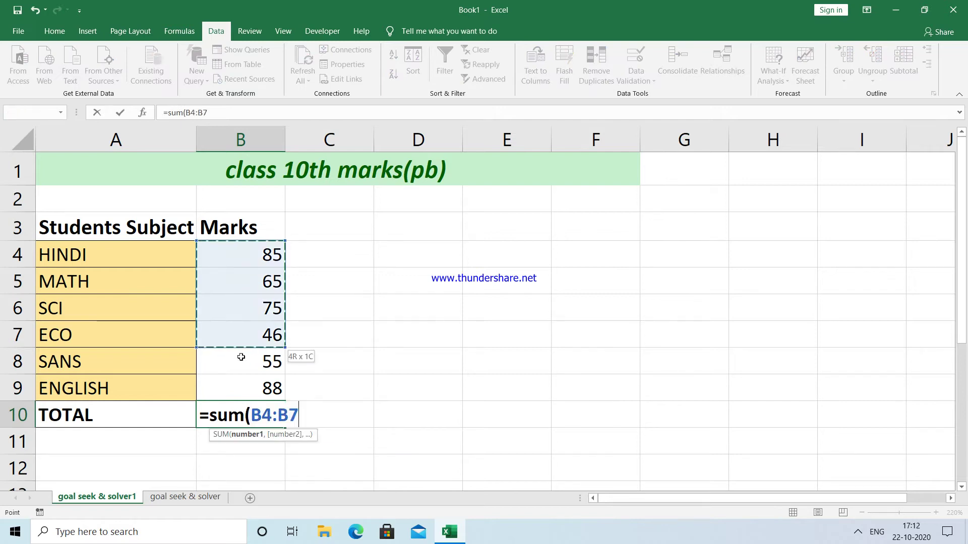
text())
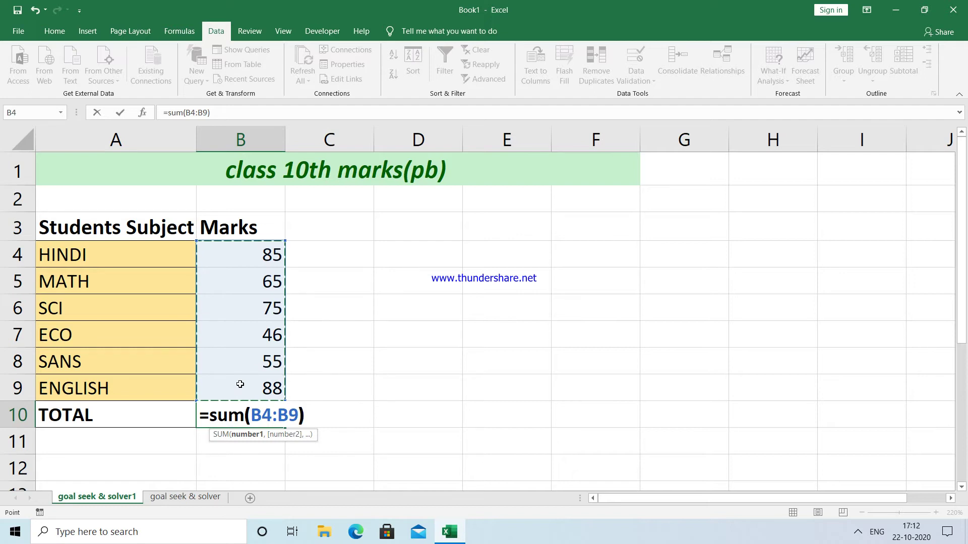
key(Return)
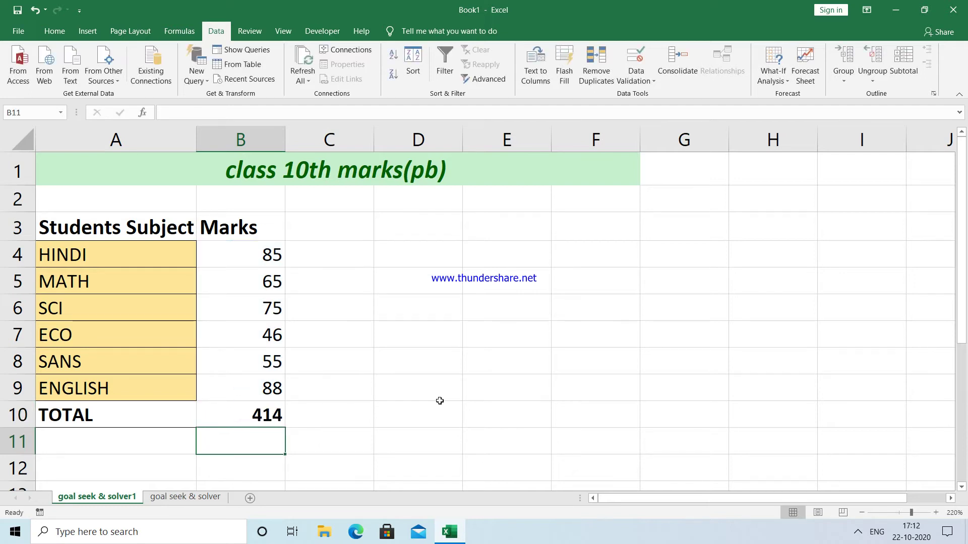
click(483, 410)
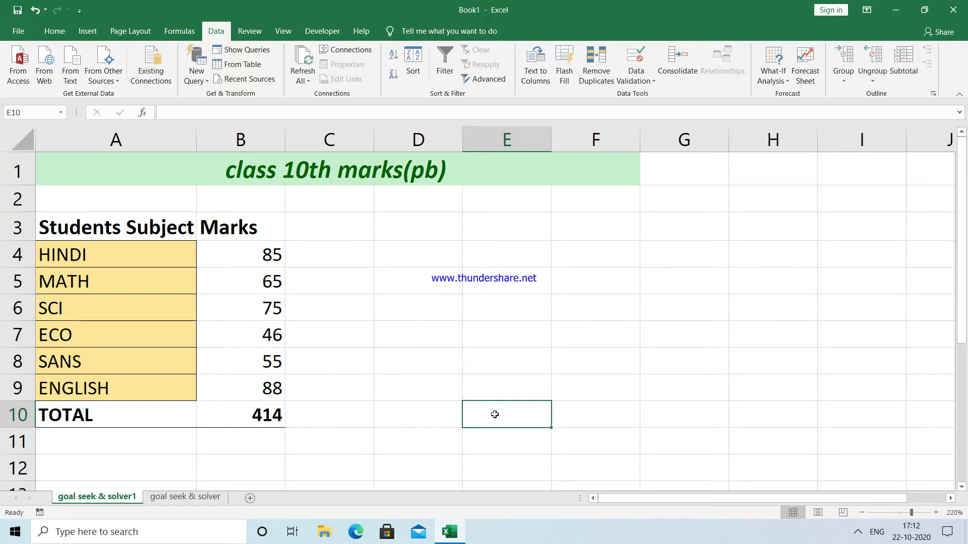
Note the current total 414 in E10 and enter the 435 target in F10
text(414)
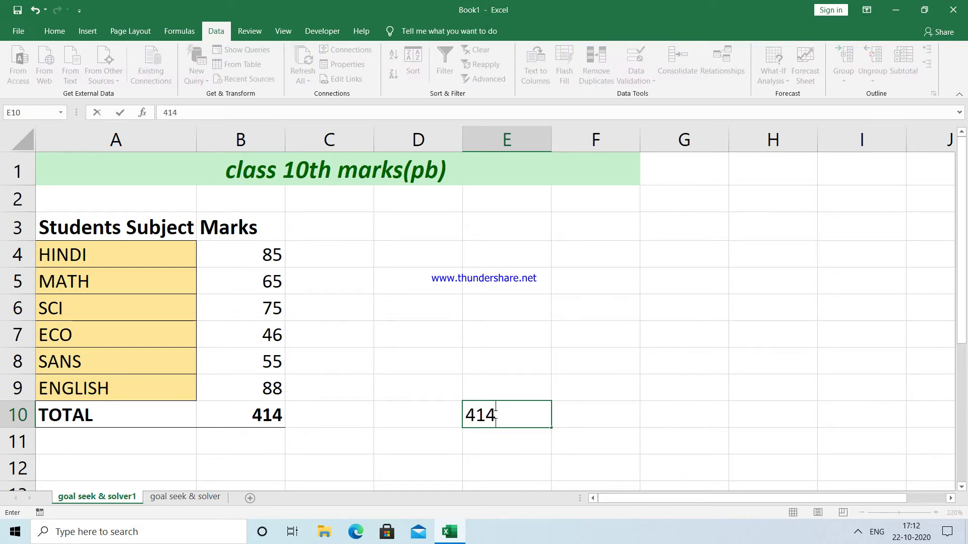
key(ctrl+Return)
key(Tab)
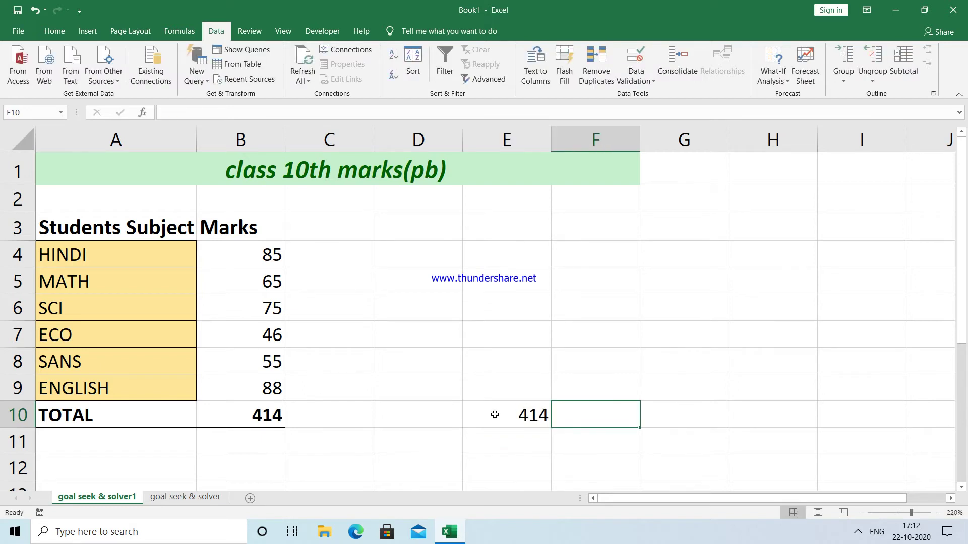
text(4)
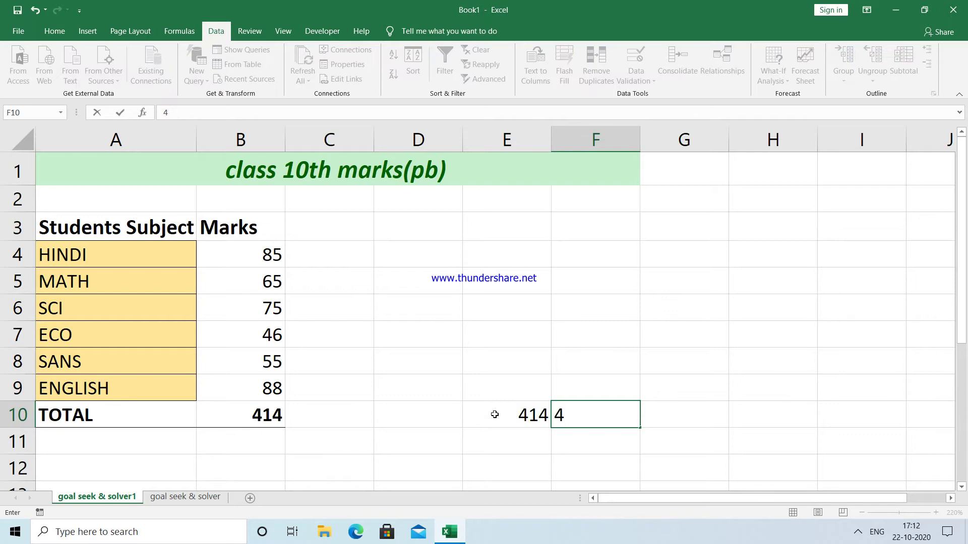
text(35)
key(Return)
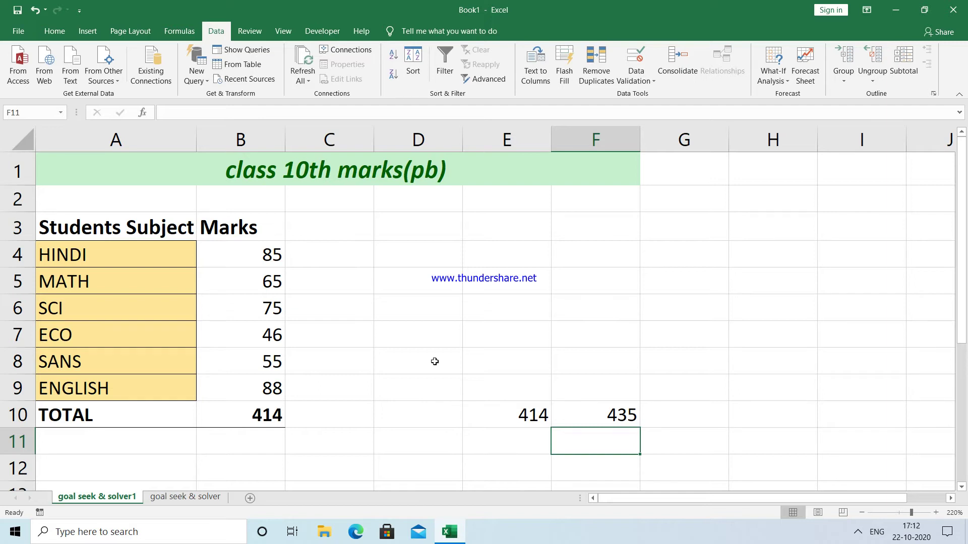
Put a question mark in C7 beside the ECO mark
click(262, 332)
click(336, 332)
text(?)
key(Return)
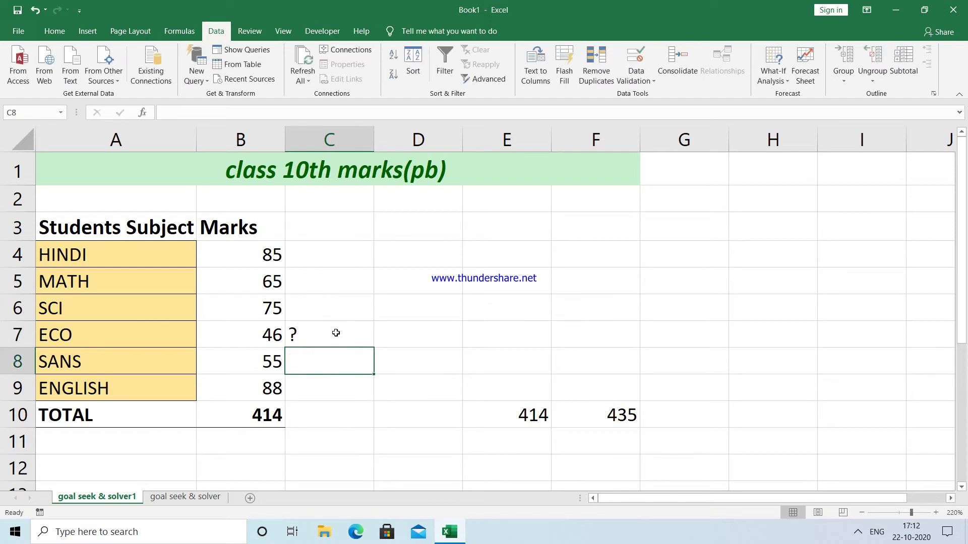
Clear the temporary 414 from E10 and label F9 'target'
click(515, 417)
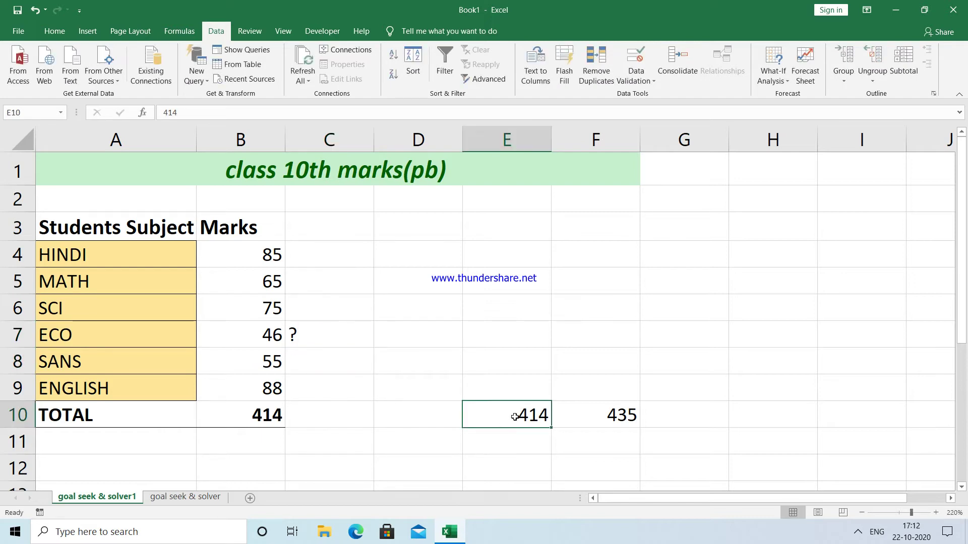
key(Delete)
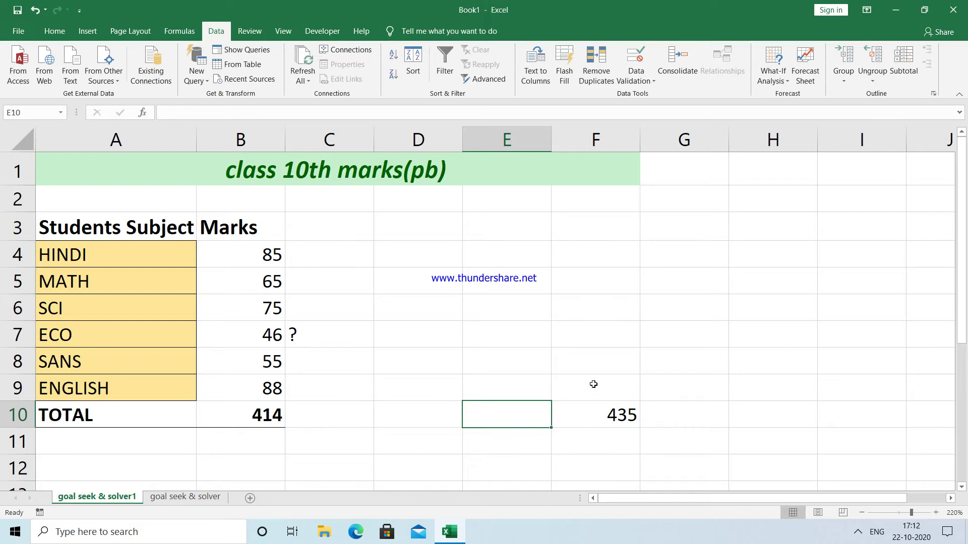
click(593, 384)
text(target)
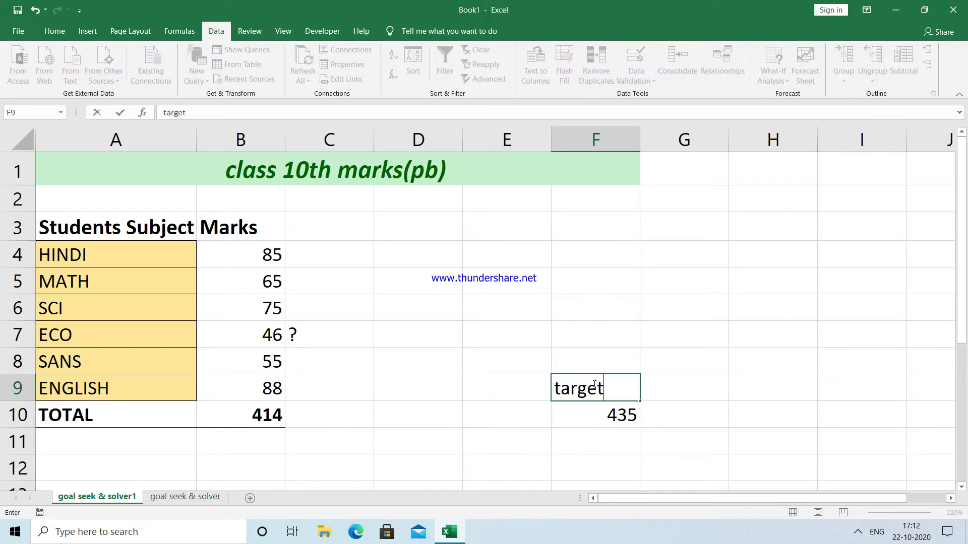
key(Return)
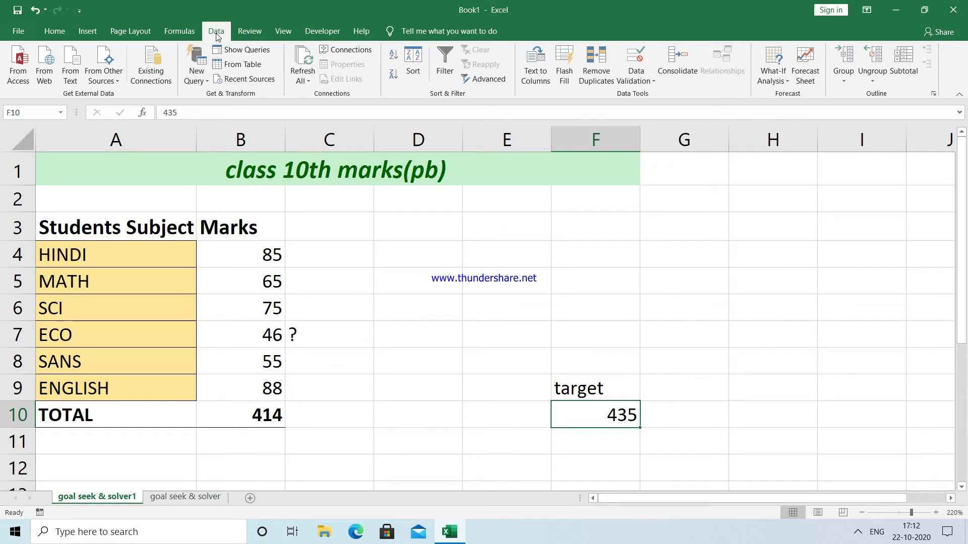
Goal Seek B10 to 435 by changing the ECO mark in B7, which becomes 67
click(782, 77)
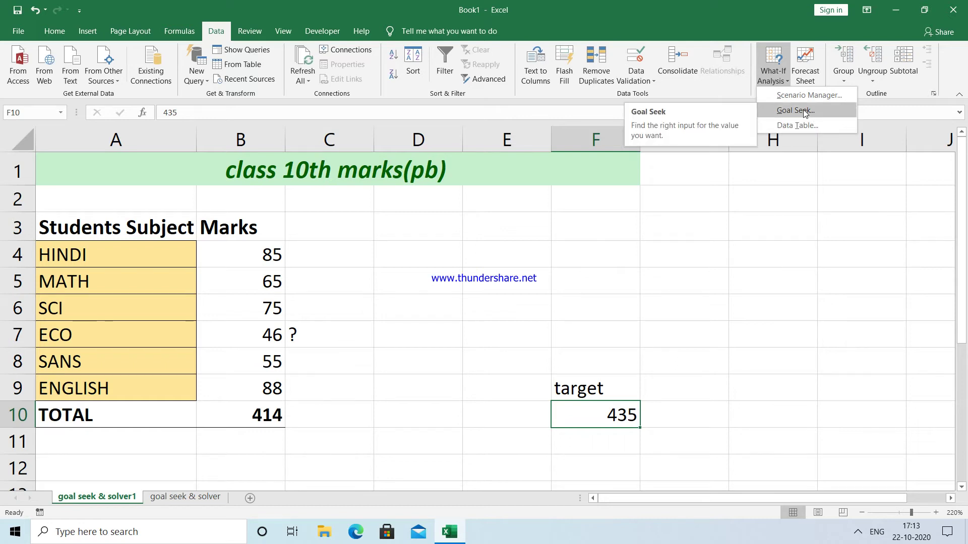
click(805, 111)
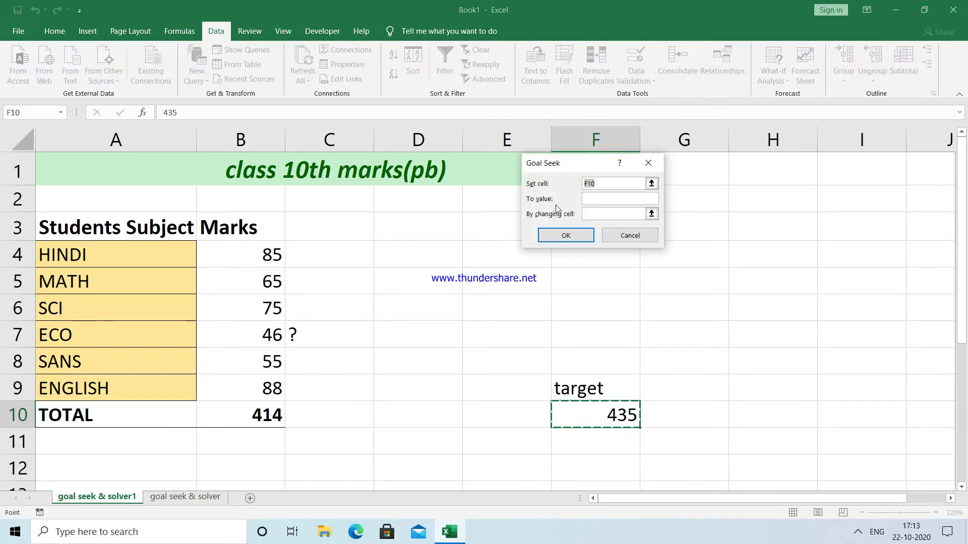
drag(567, 163, 418, 249)
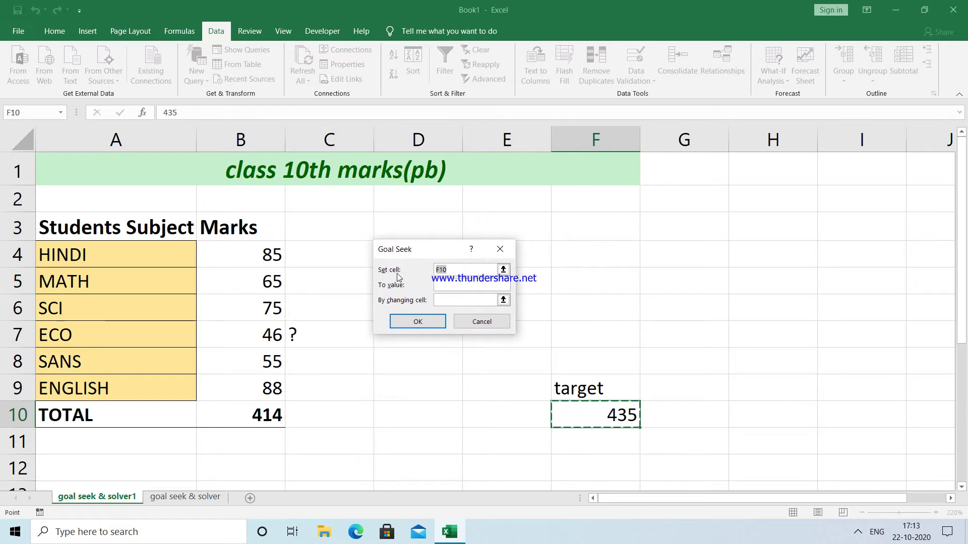
click(256, 414)
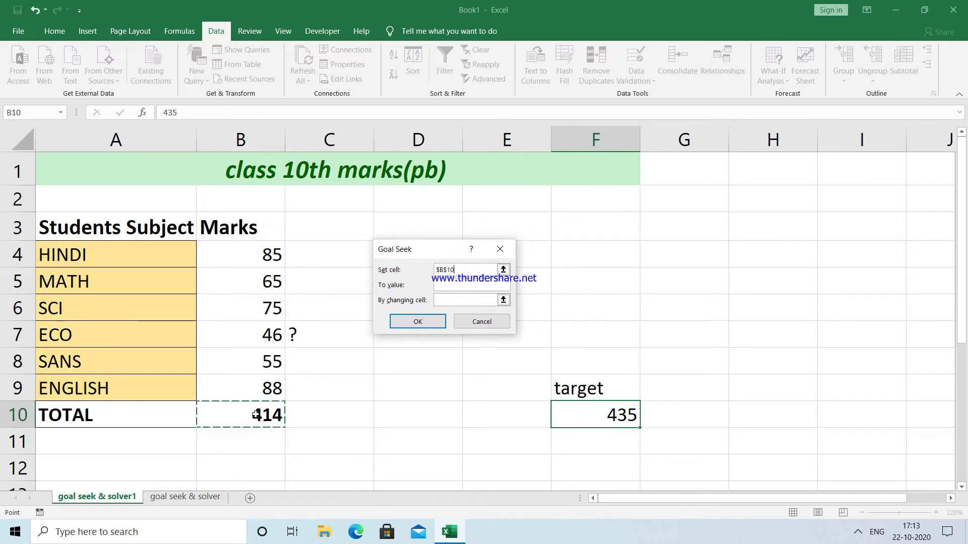
click(443, 284)
text(435)
click(445, 301)
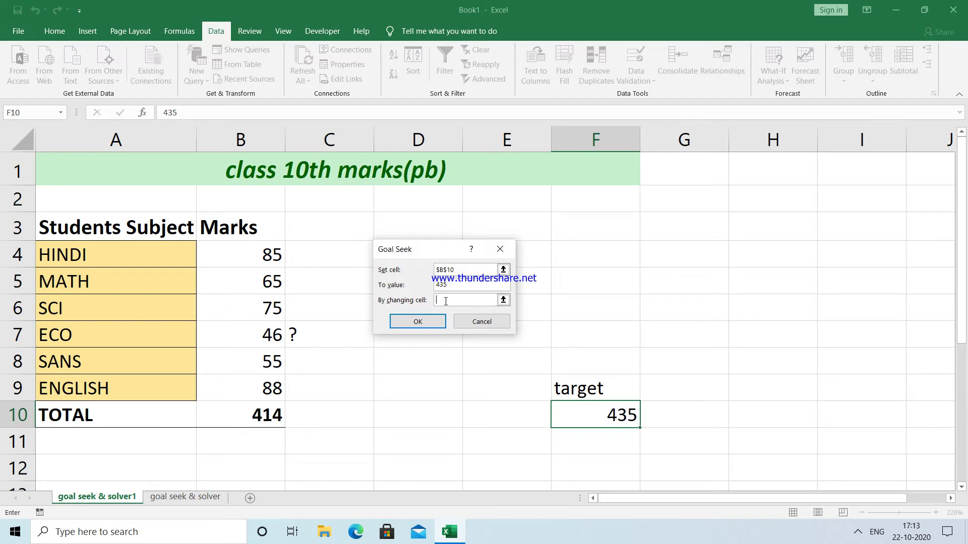
click(251, 334)
click(422, 323)
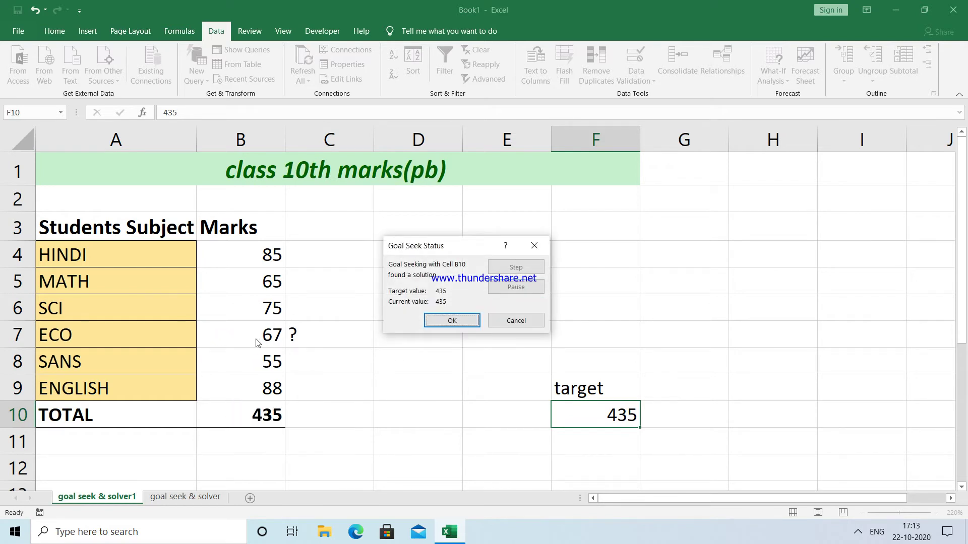
click(452, 322)
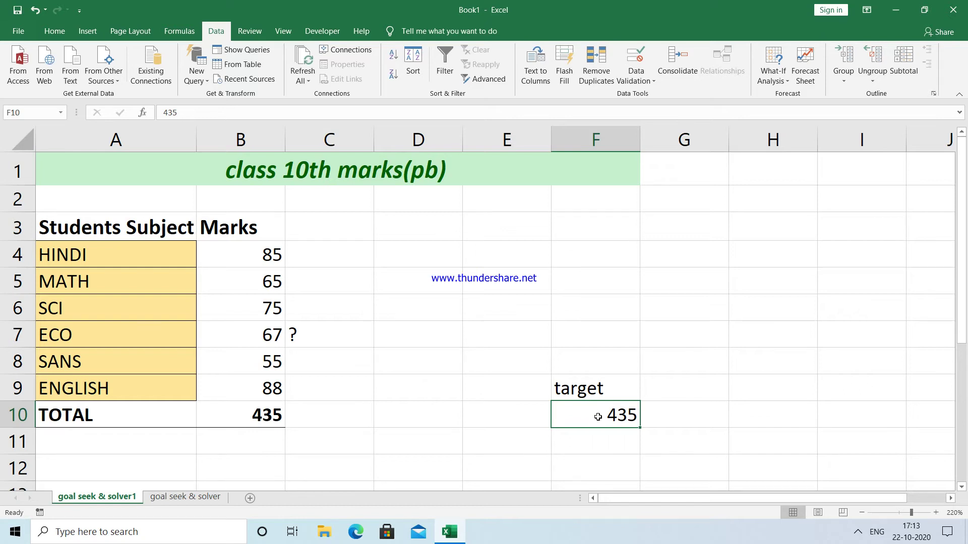
Change the target value to 520
text(5)
text(20)
key(Return)
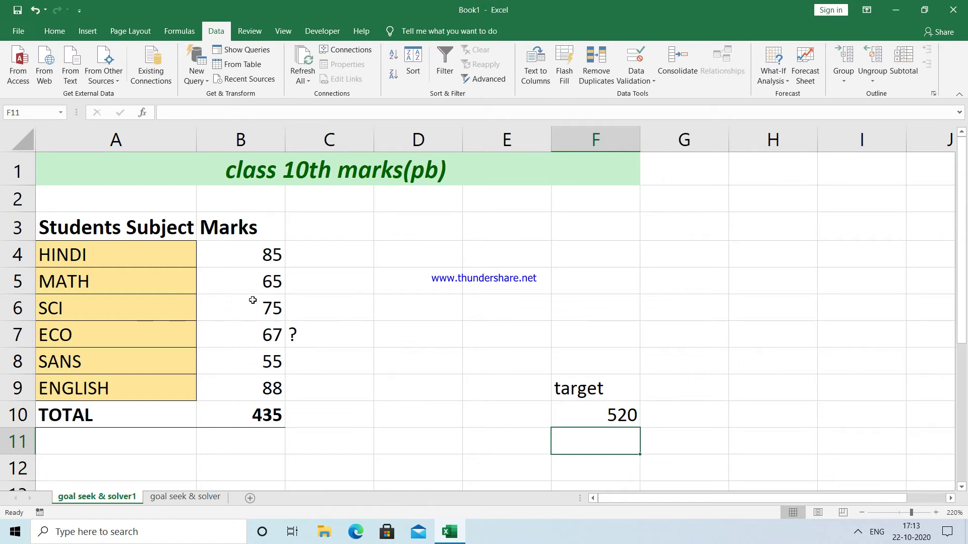
click(247, 284)
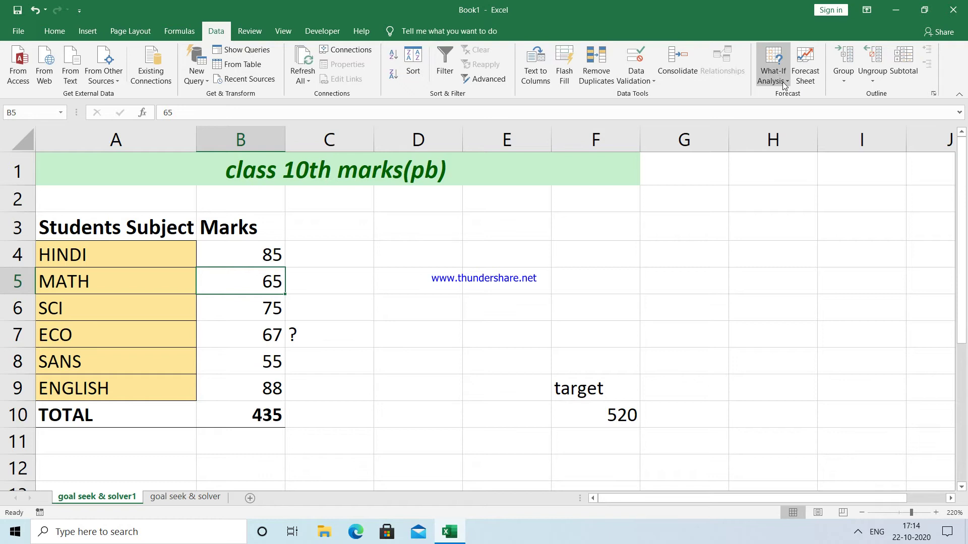
Try Goal Seek on B10 with changing cells B4:B8, which is rejected as multi-cell
click(781, 84)
click(790, 109)
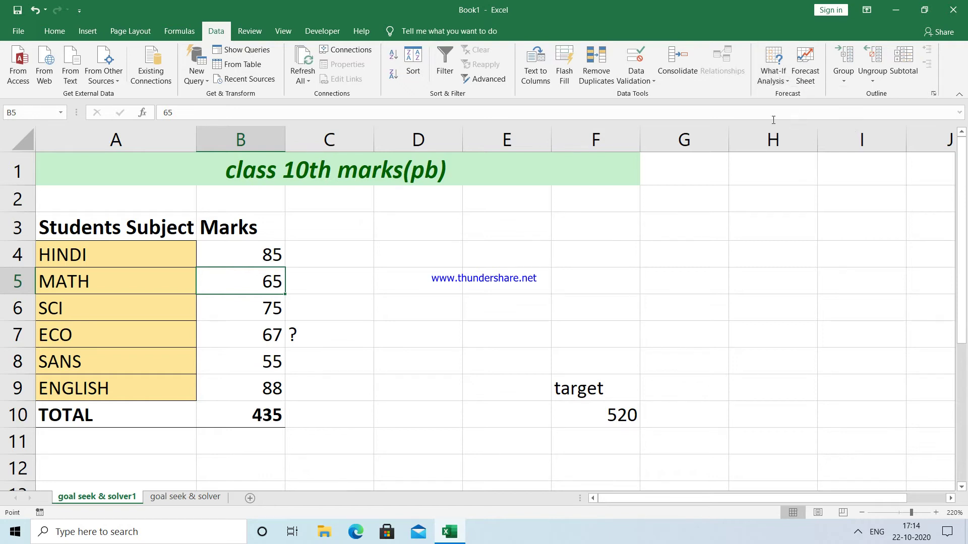
click(262, 412)
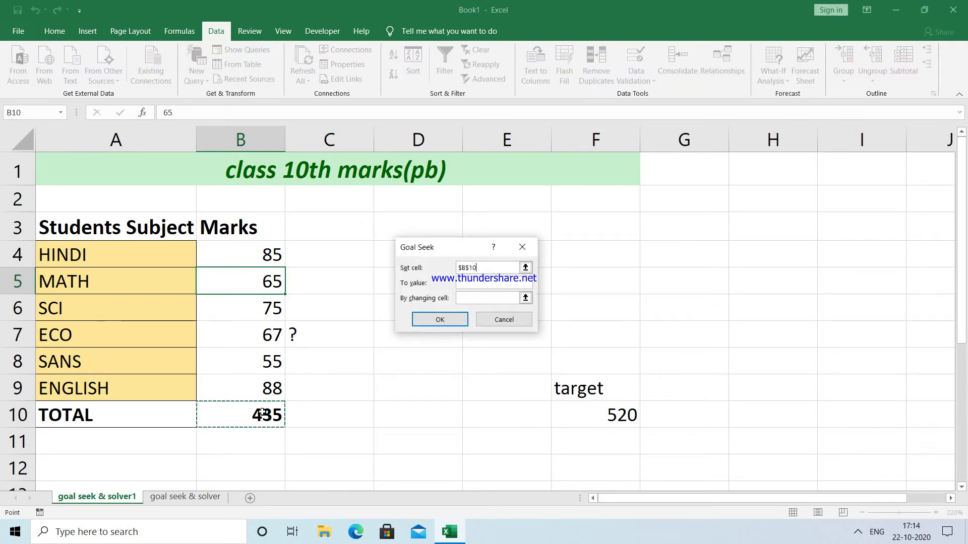
click(480, 280)
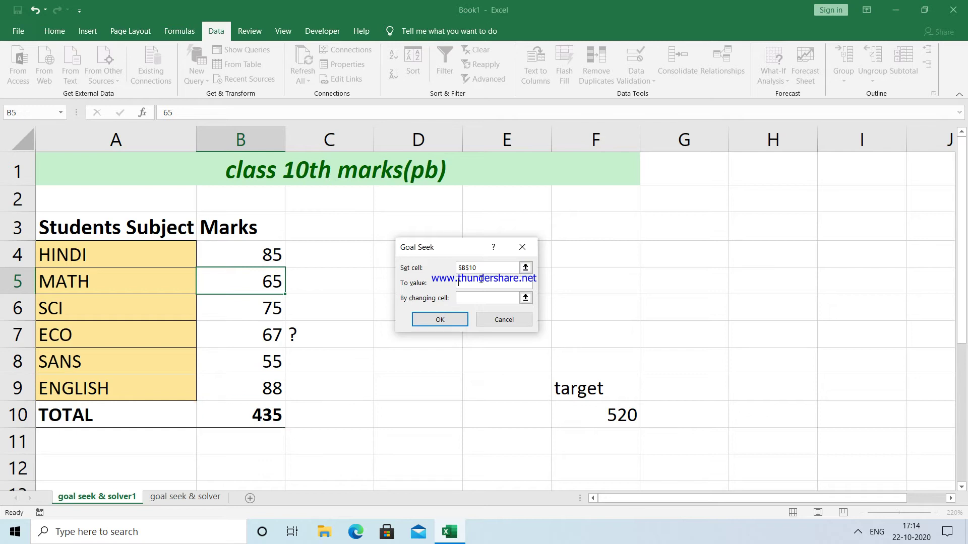
text(520)
click(470, 298)
drag(249, 258, 244, 366)
click(448, 320)
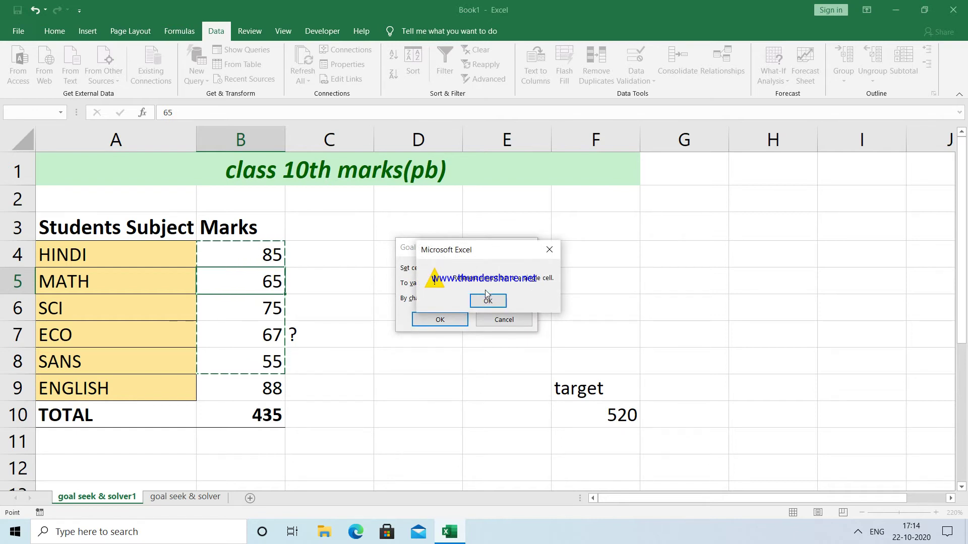
click(486, 298)
Rerun Goal Seek changing only MATH in B5, reaching 520 with MATH at 150
key(BackSpace)
click(246, 280)
click(437, 321)
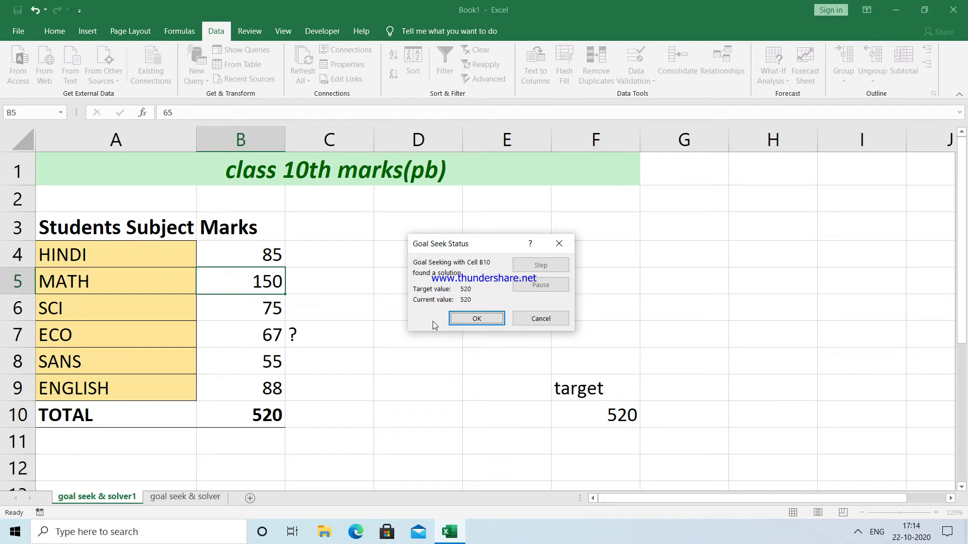
click(472, 319)
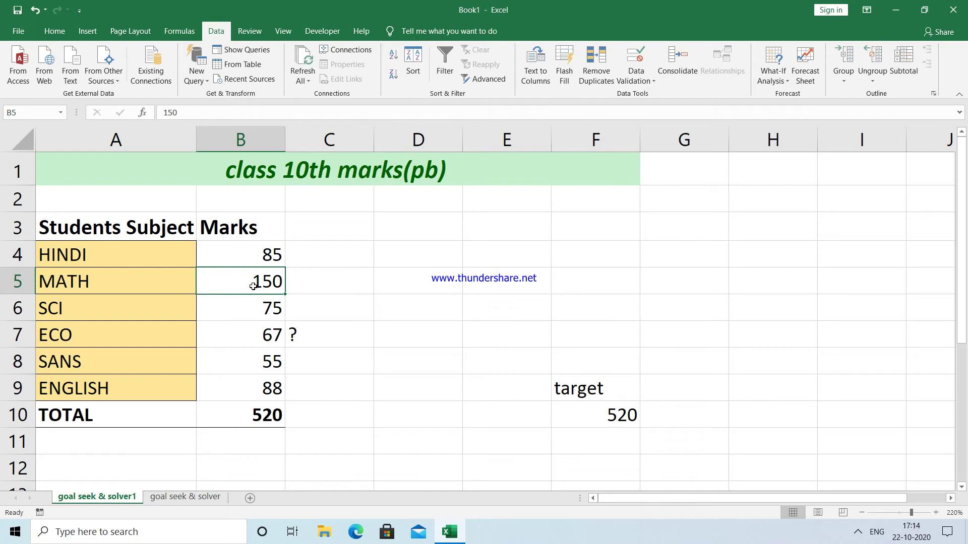
On the 'goal seek & solver' sheet, enter =SUM(B4:B9) in B10 to total 414
click(188, 500)
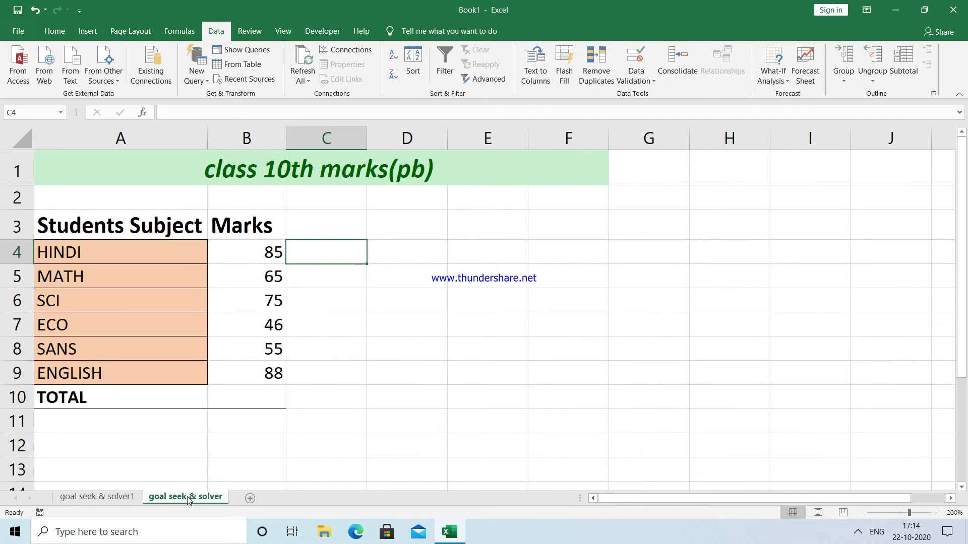
click(248, 392)
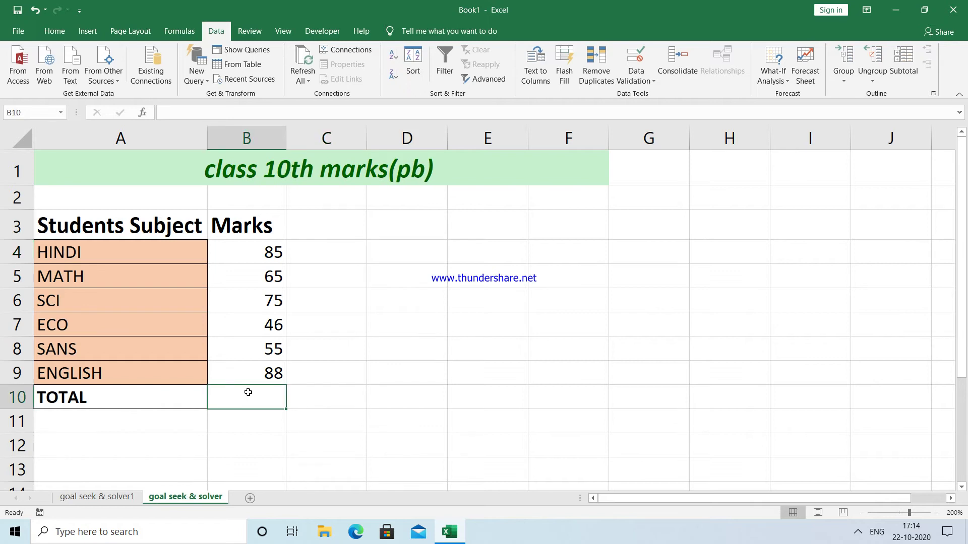
text(=sum())
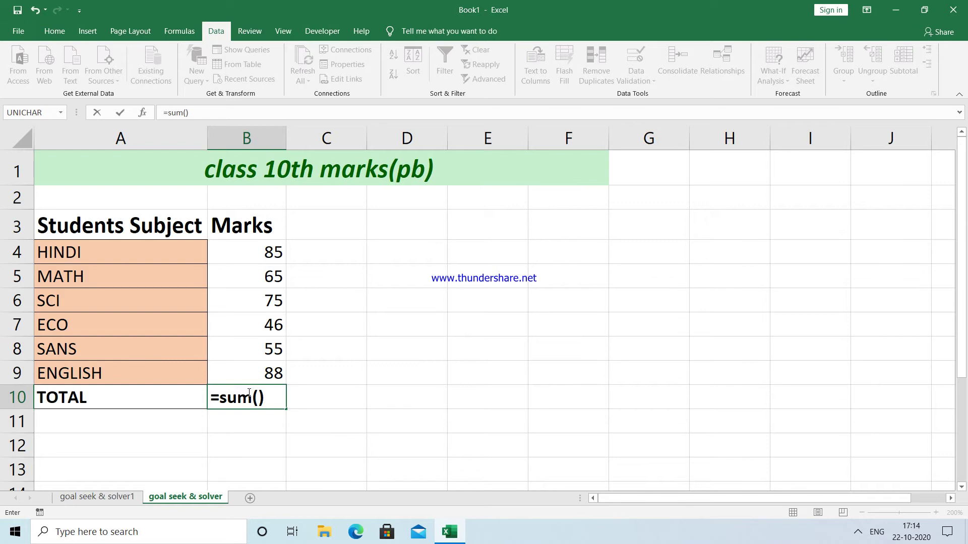
key(BackSpace)
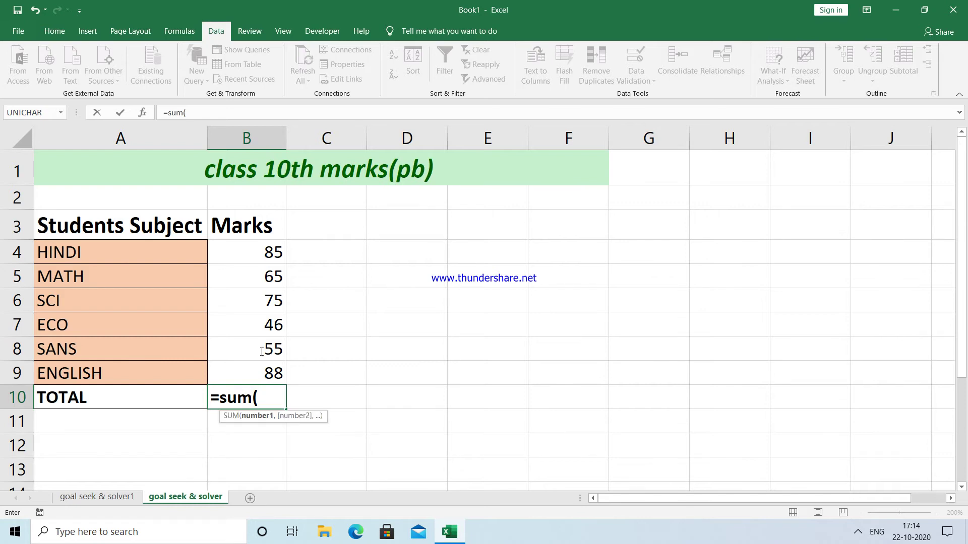
drag(262, 254, 255, 286)
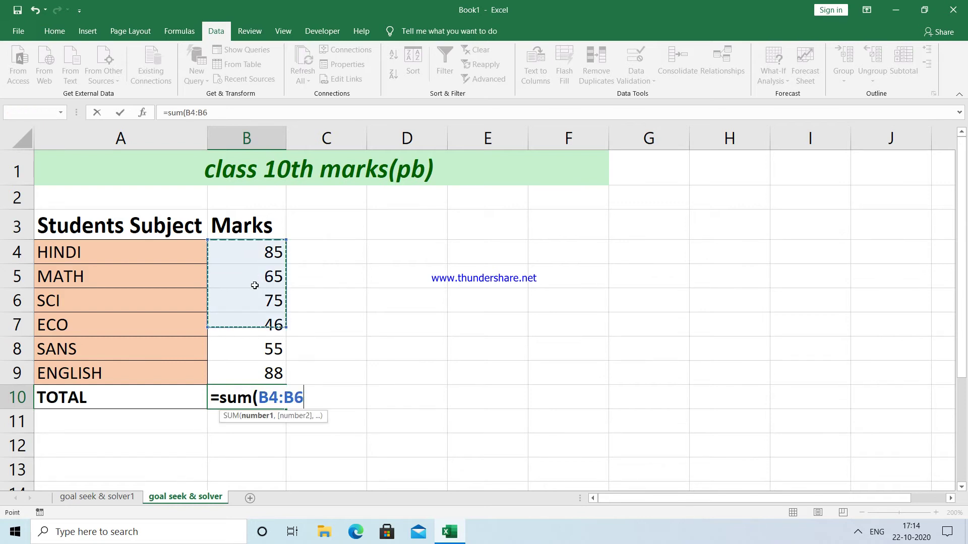
drag(254, 285, 245, 372)
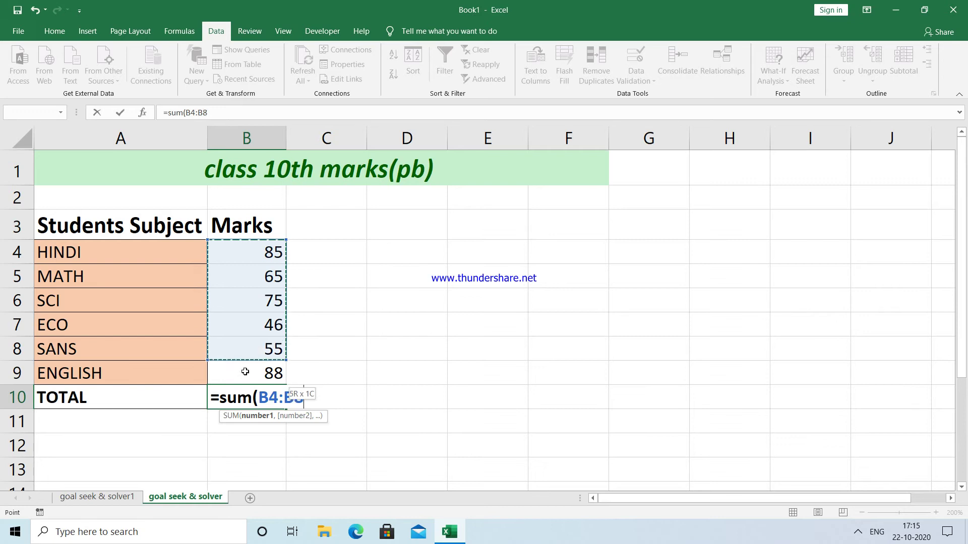
key(Return)
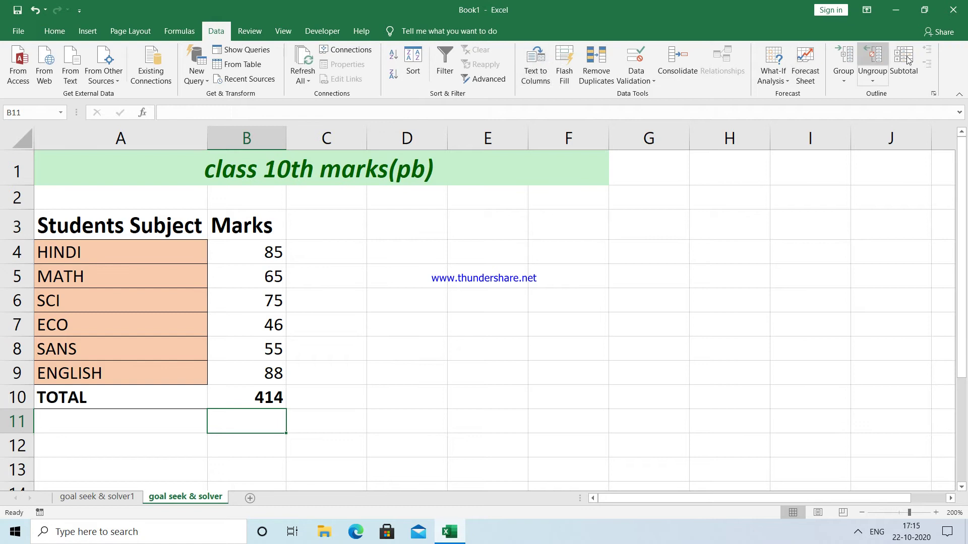
click(19, 30)
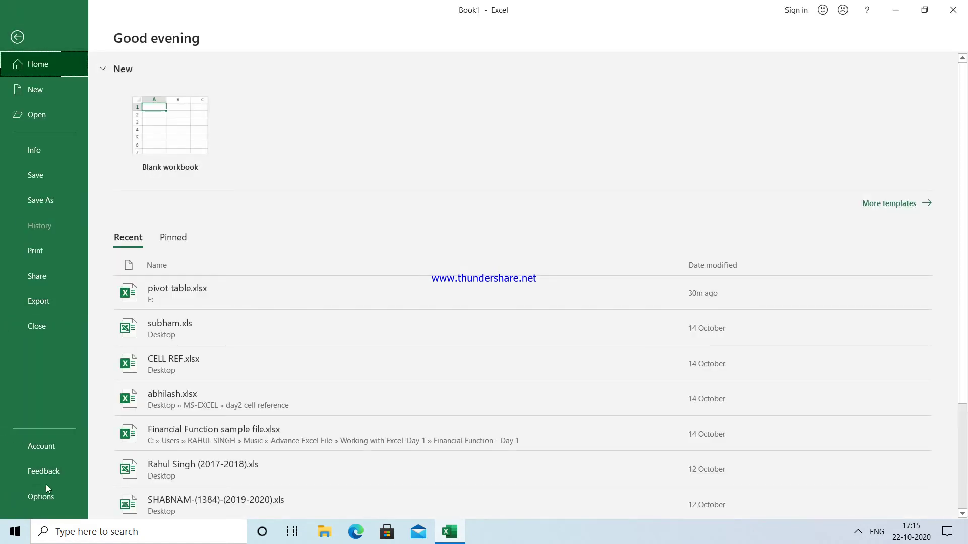
Tick Solver Add-in under Excel Options > Add-ins to load it
click(47, 498)
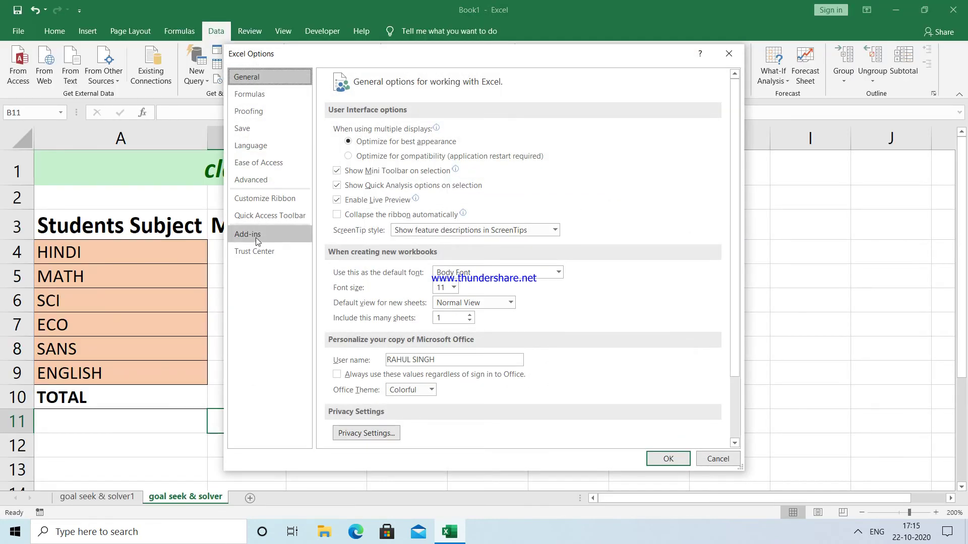
click(255, 238)
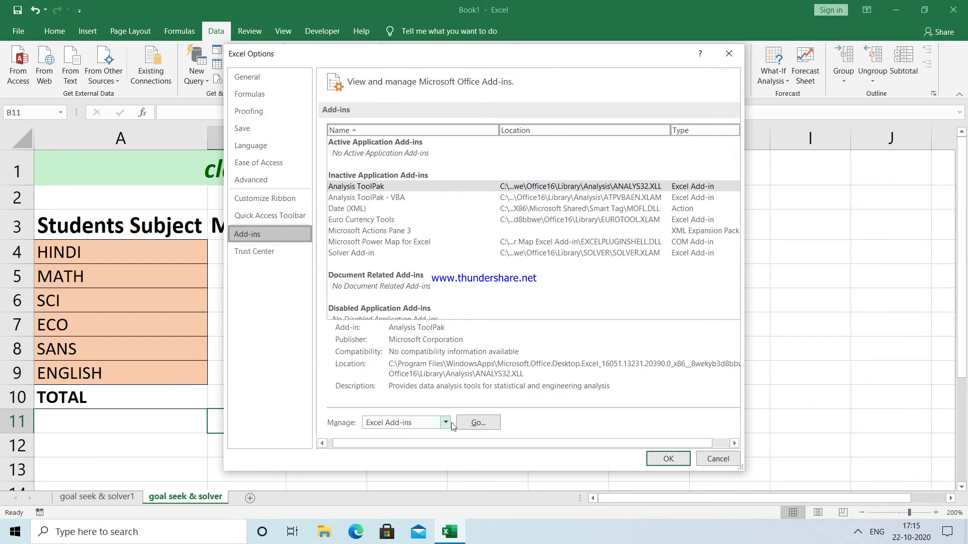
click(477, 423)
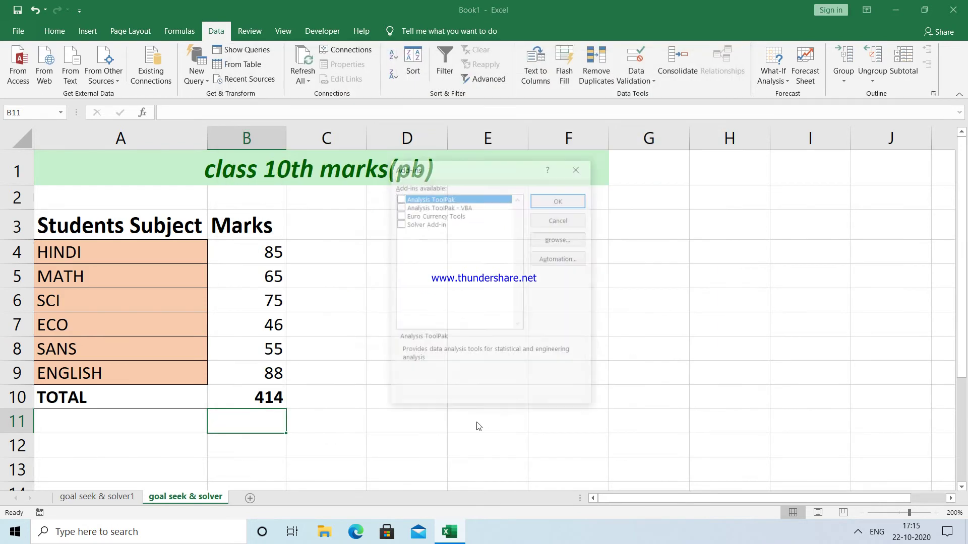
click(399, 224)
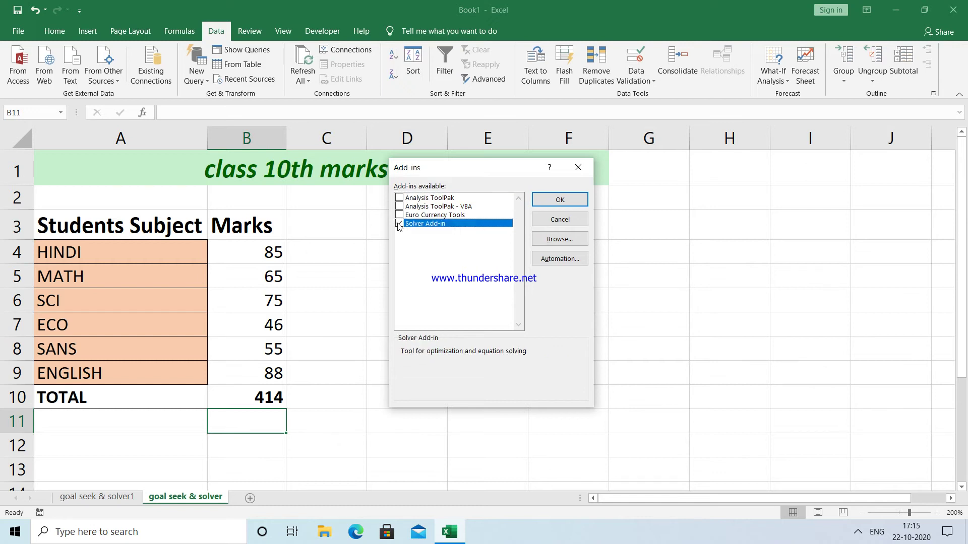
click(558, 203)
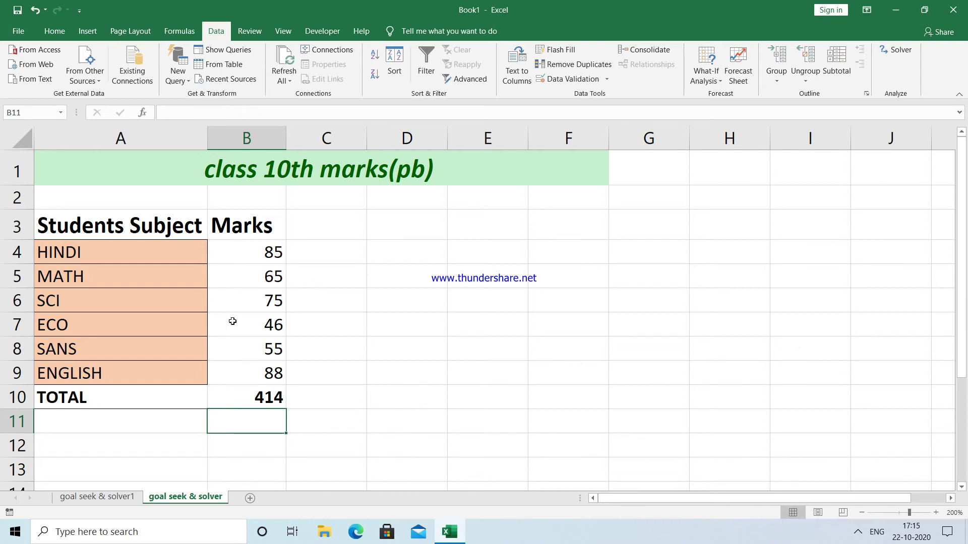
Enter the new target 540 in F10
click(548, 386)
text(52)
key(BackSpace)
text(40)
key(Return)
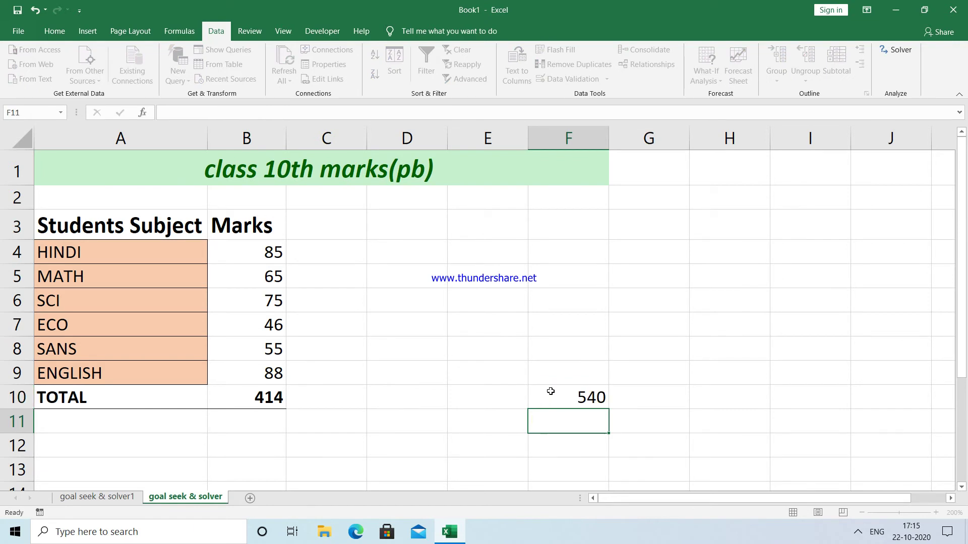
Set Solver's objective B10 to value 540, with changing cells B5:B6 and B8
click(896, 51)
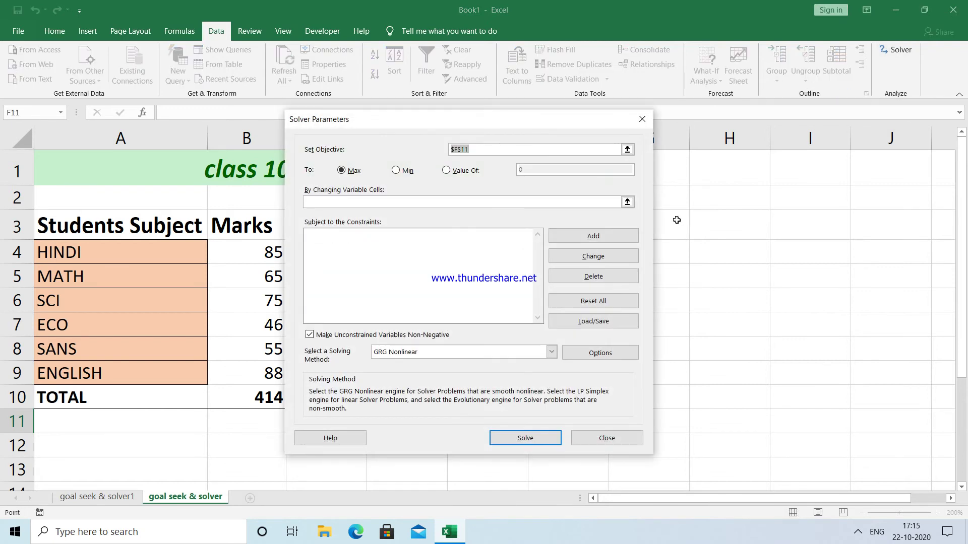
mouse_move(406, 124)
mouse_down()
mouse_move(427, 126)
mouse_move(493, 54)
mouse_up()
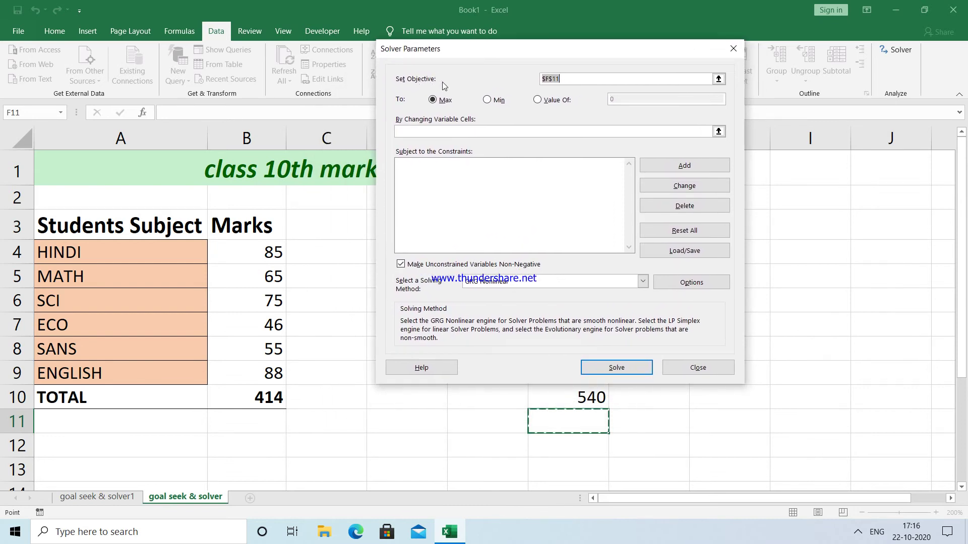
click(248, 397)
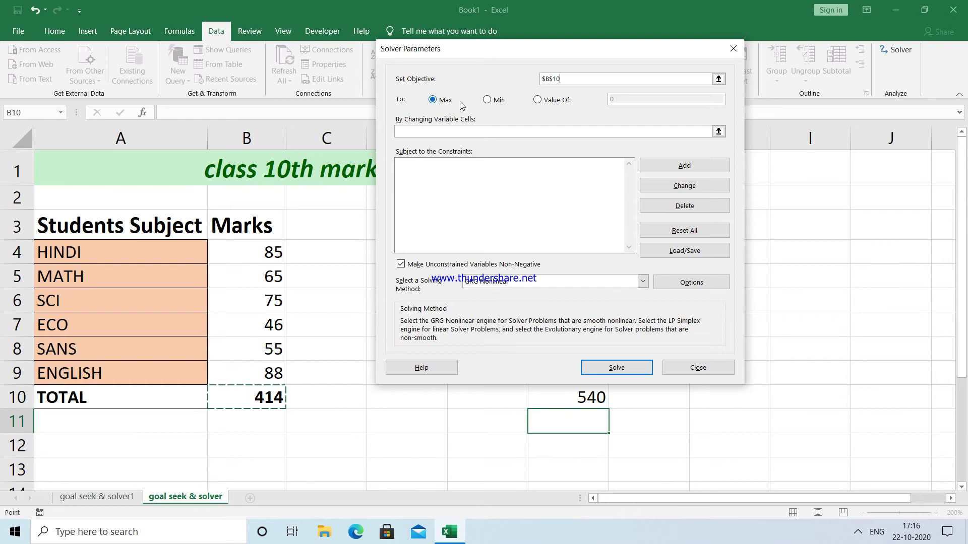
click(537, 101)
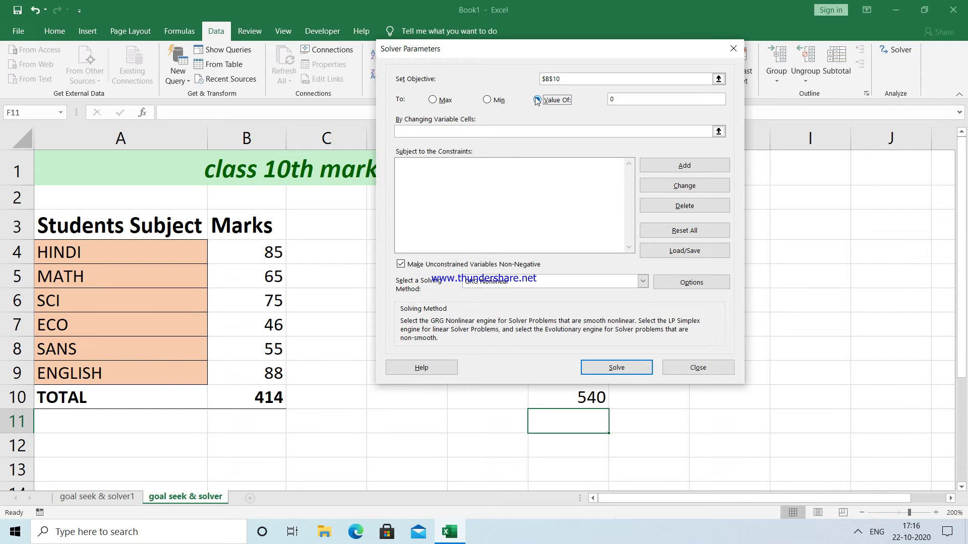
click(617, 99)
text(540)
click(436, 131)
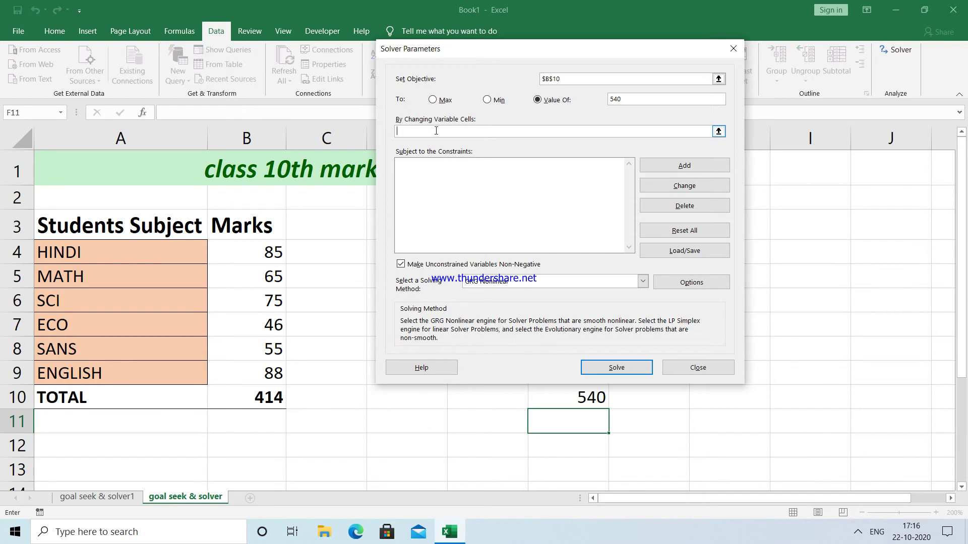
drag(249, 254, 250, 347)
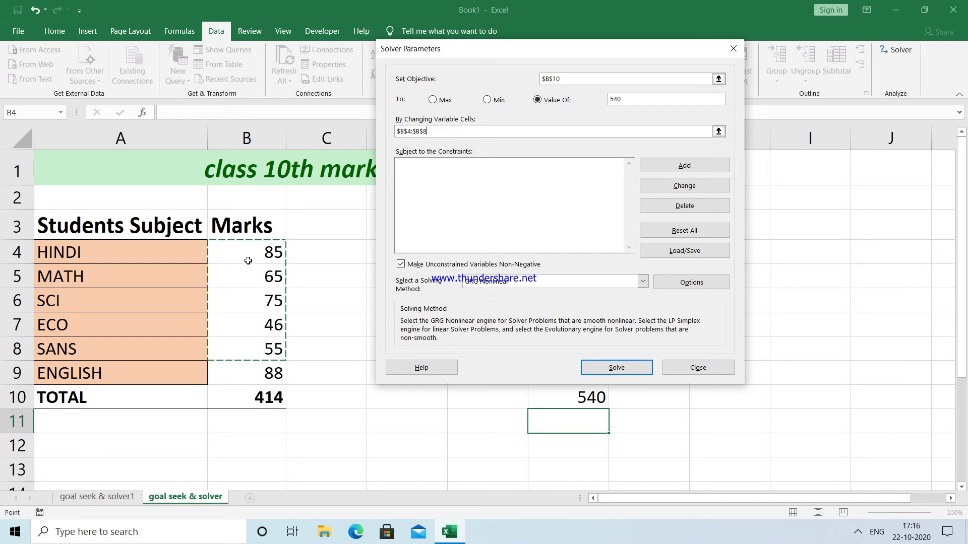
drag(244, 275, 242, 298)
text(,)
click(264, 353)
Add a Solver constraint keeping B5:B6 at most 100
click(685, 167)
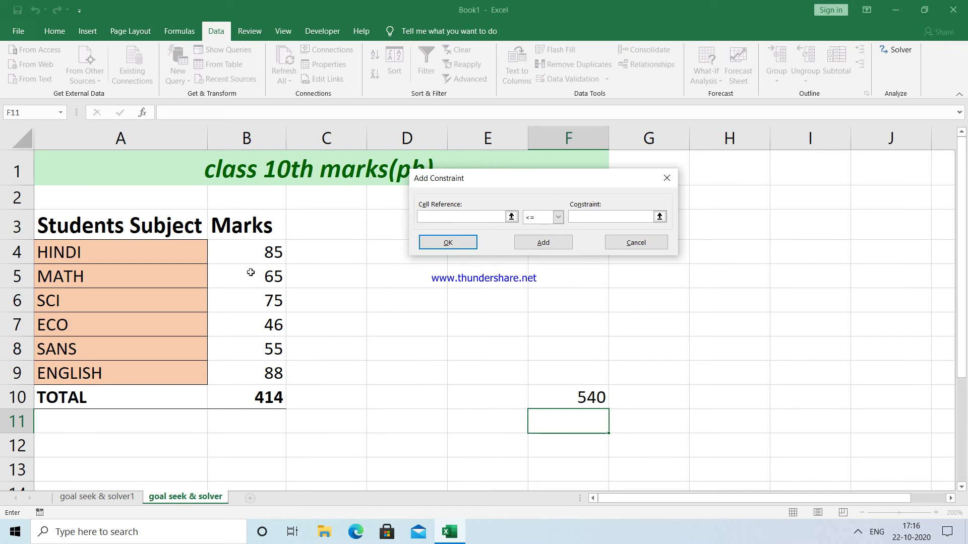
drag(251, 273, 251, 299)
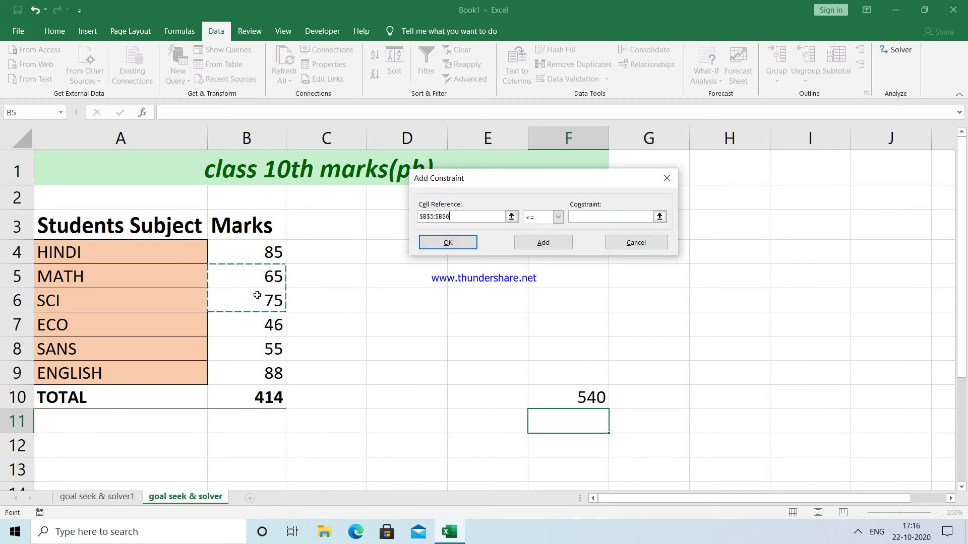
click(587, 218)
text(100)
click(549, 244)
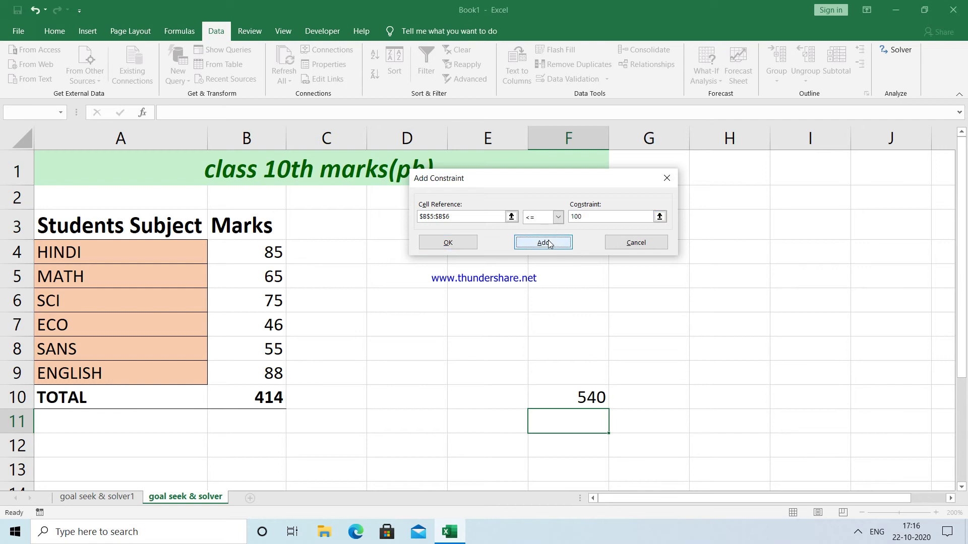
Cap B8 at 100 too, then solve and keep the result, totalling 519
click(258, 349)
click(609, 218)
text(100)
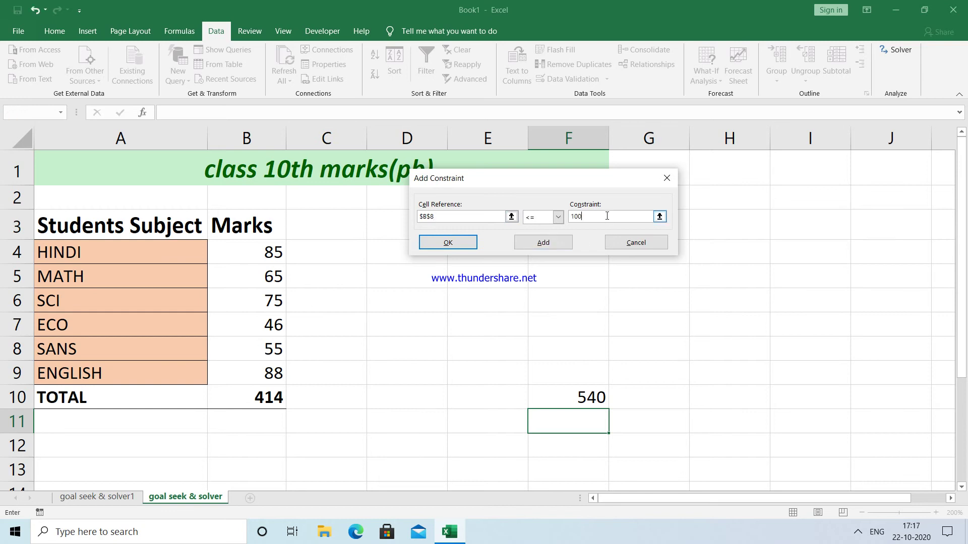
click(466, 242)
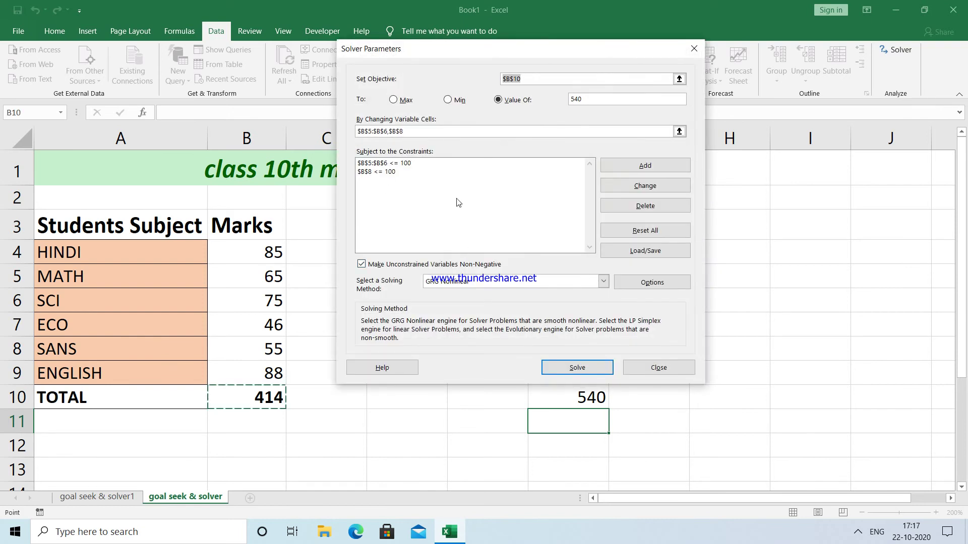
click(576, 368)
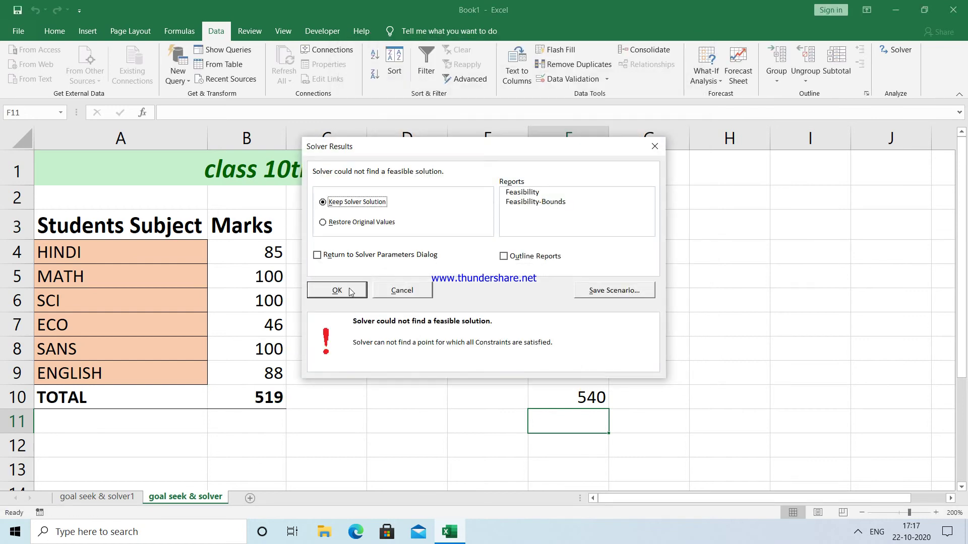
click(345, 292)
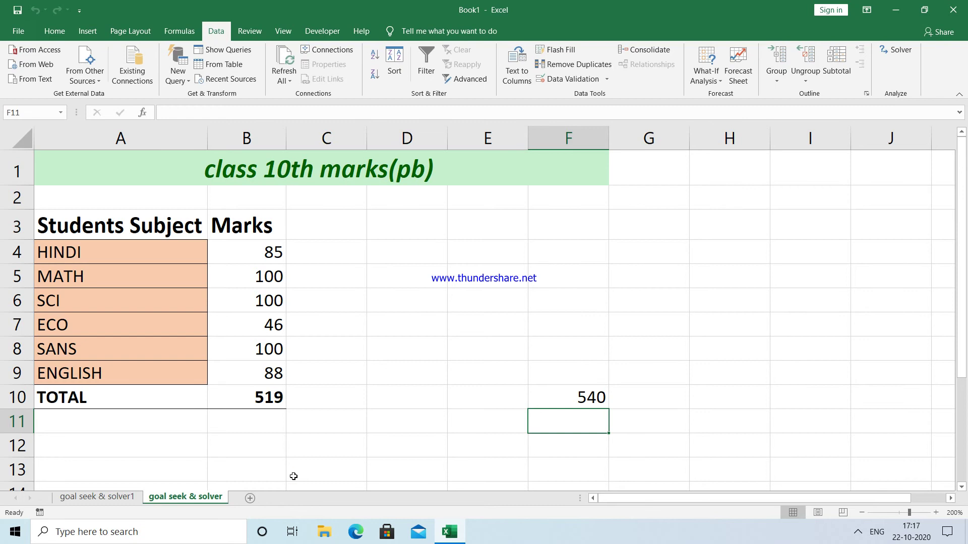
Enter marks 46, 85, 42, 38 and 88 in B5:B9, dropping the total to 384
click(253, 253)
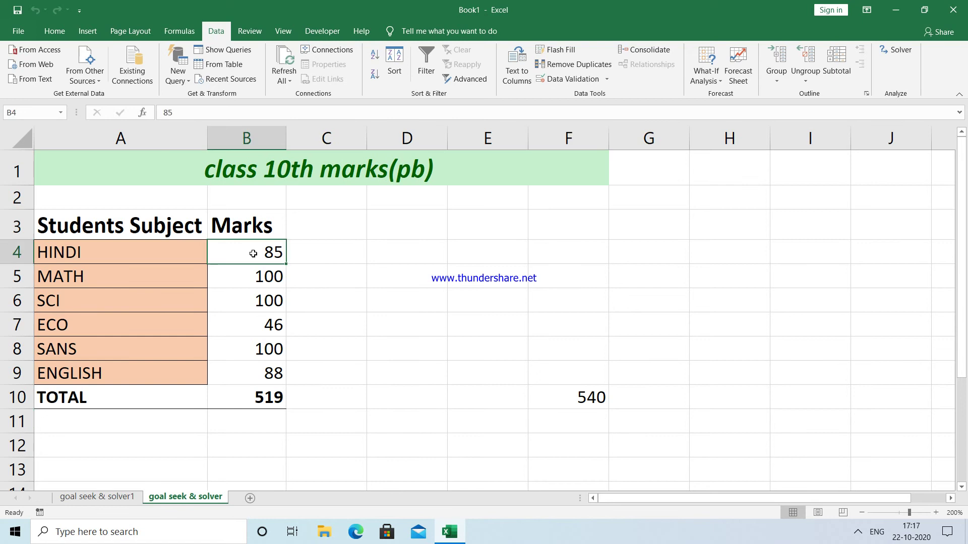
double_click(253, 253)
key(Return)
key(F2)
text(46)
key(Return)
text(85)
key(Return)
text(42)
key(Return)
text(38)
key(Return)
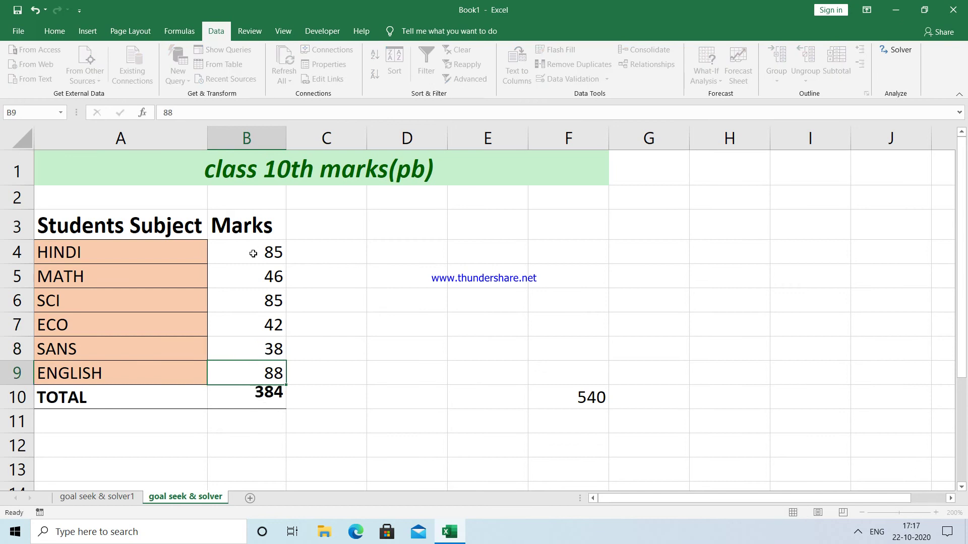
text(88)
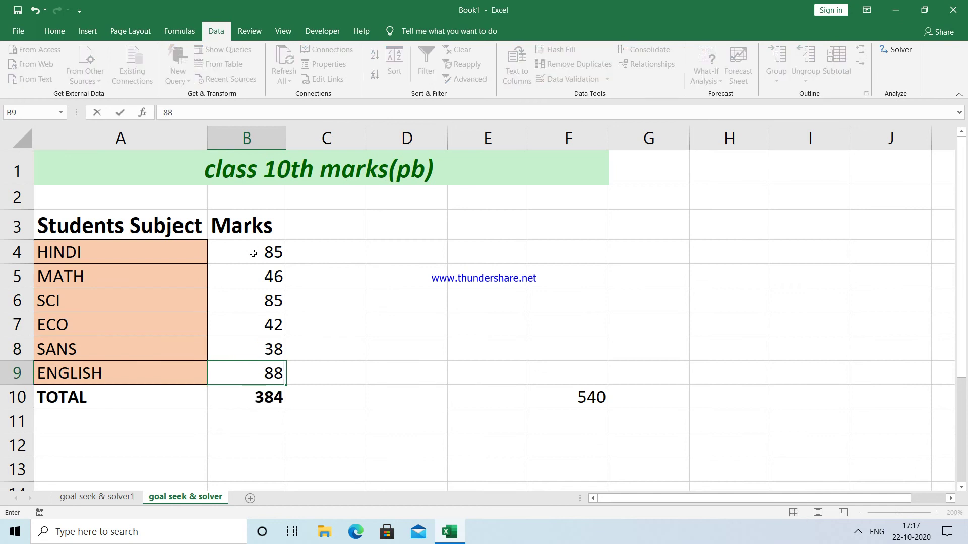
key(Return)
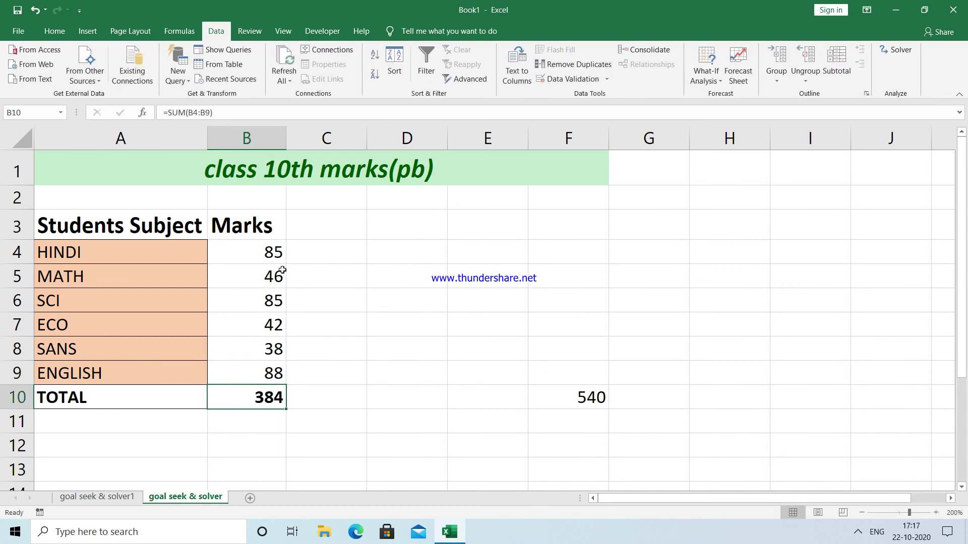
Reset Solver and set objective B10 to value 540, changing all marks B4:B9
click(554, 399)
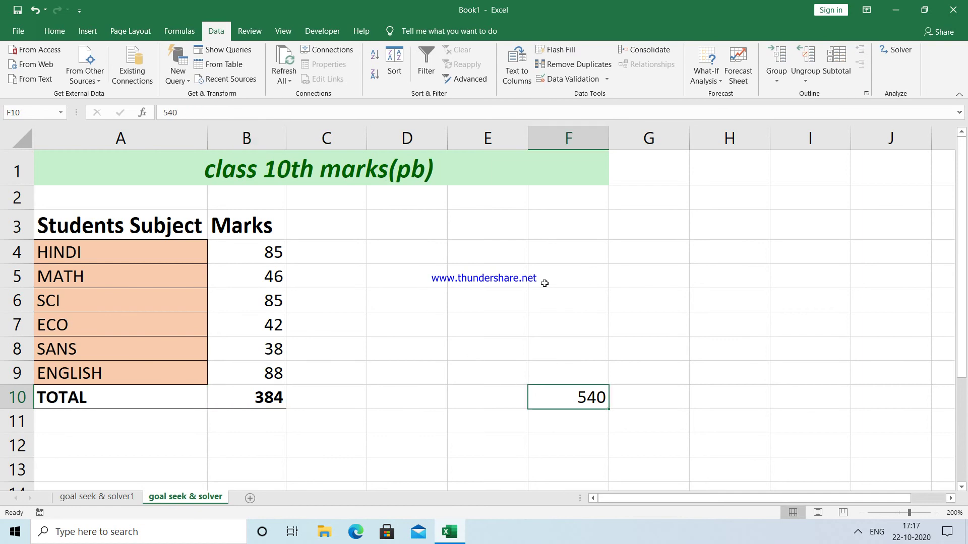
click(896, 52)
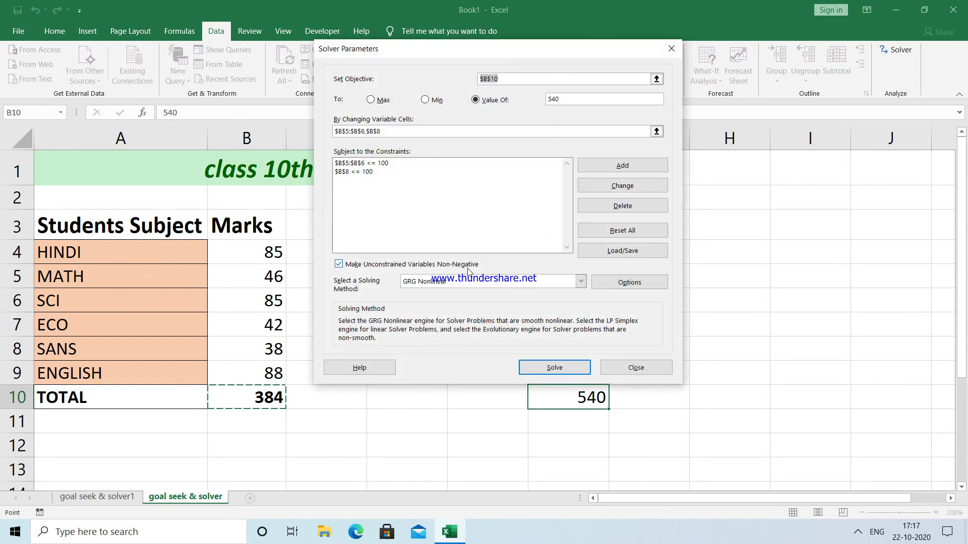
click(620, 230)
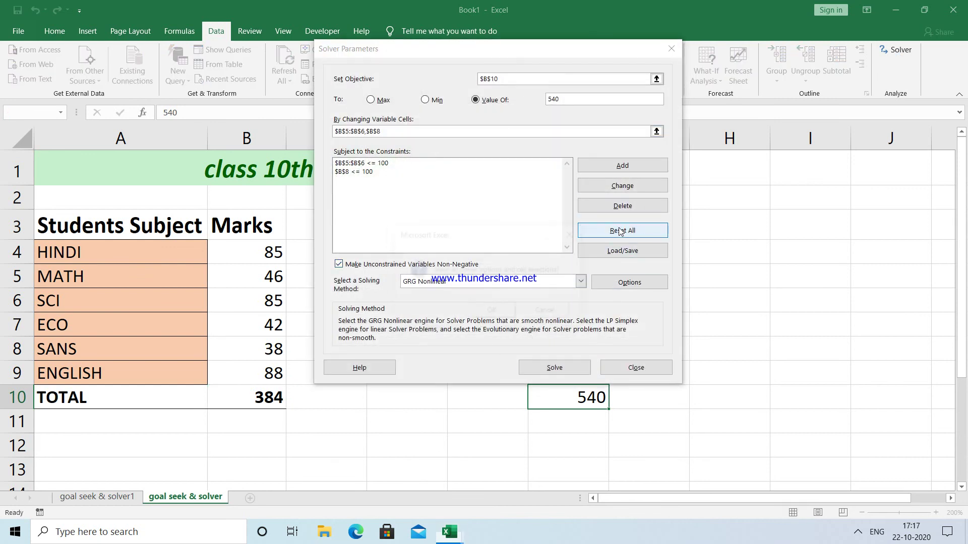
click(494, 315)
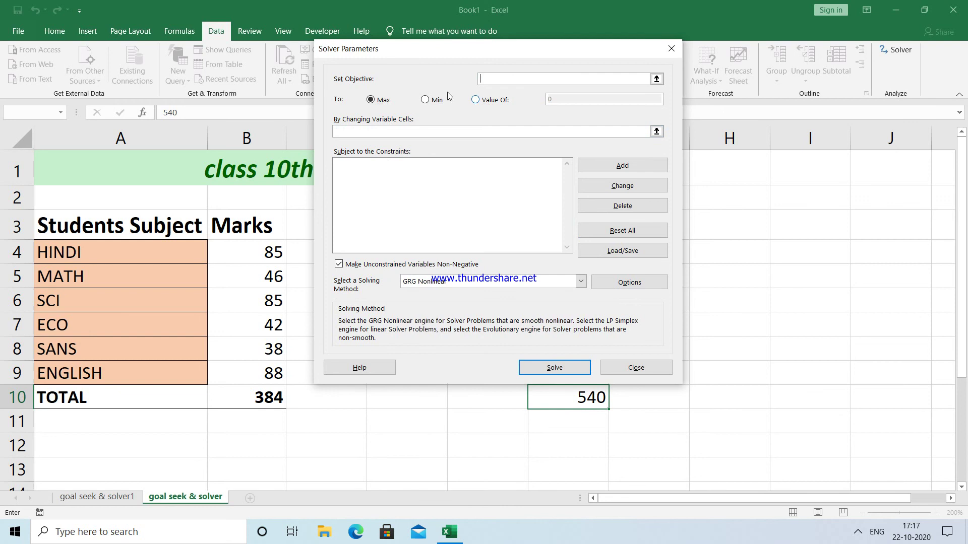
click(261, 397)
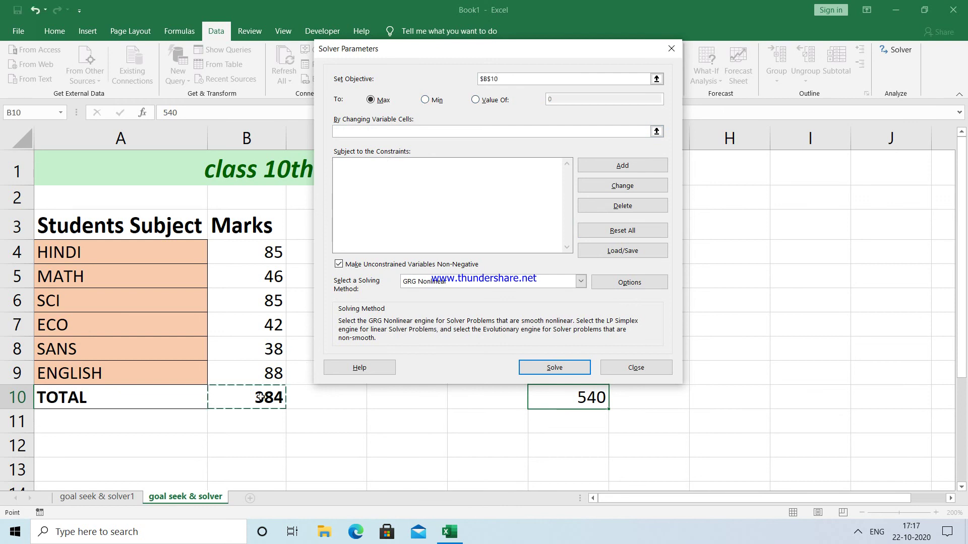
click(483, 100)
click(560, 95)
text(540)
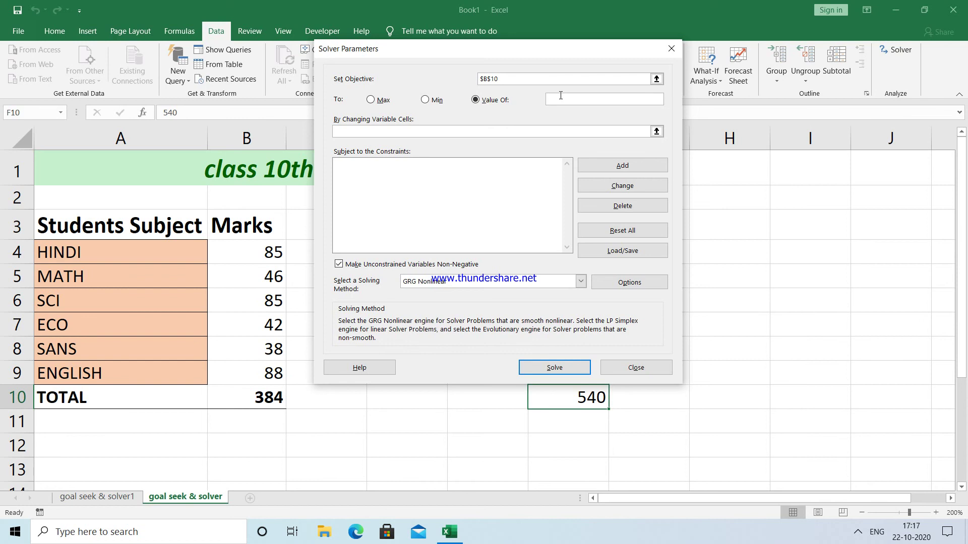
click(413, 132)
drag(236, 266, 236, 365)
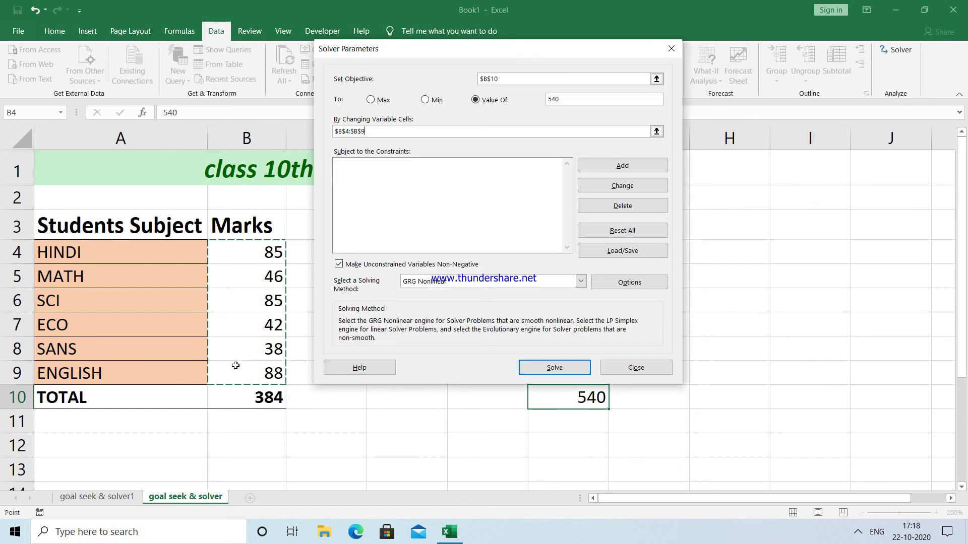
Add a constraint capping marks B4:B9 at 100
click(633, 169)
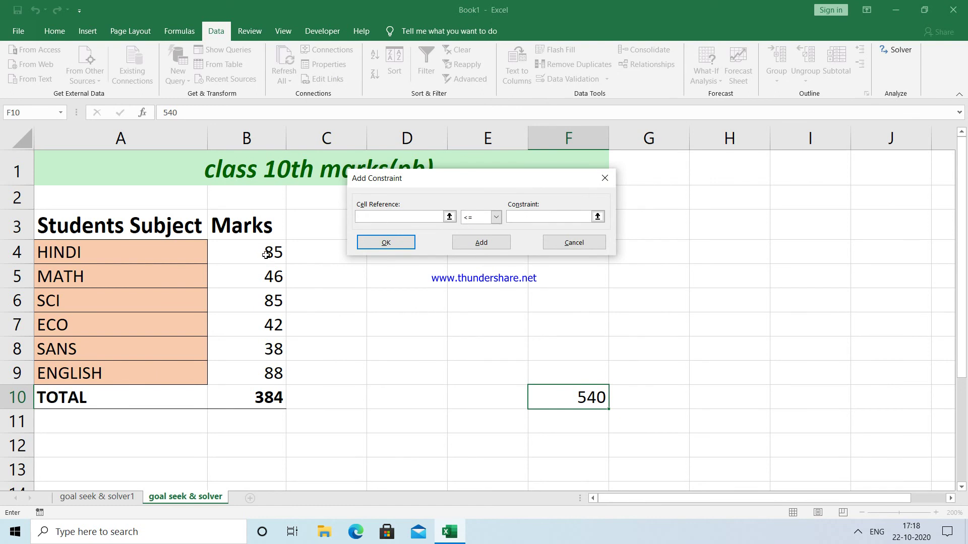
drag(266, 255, 265, 374)
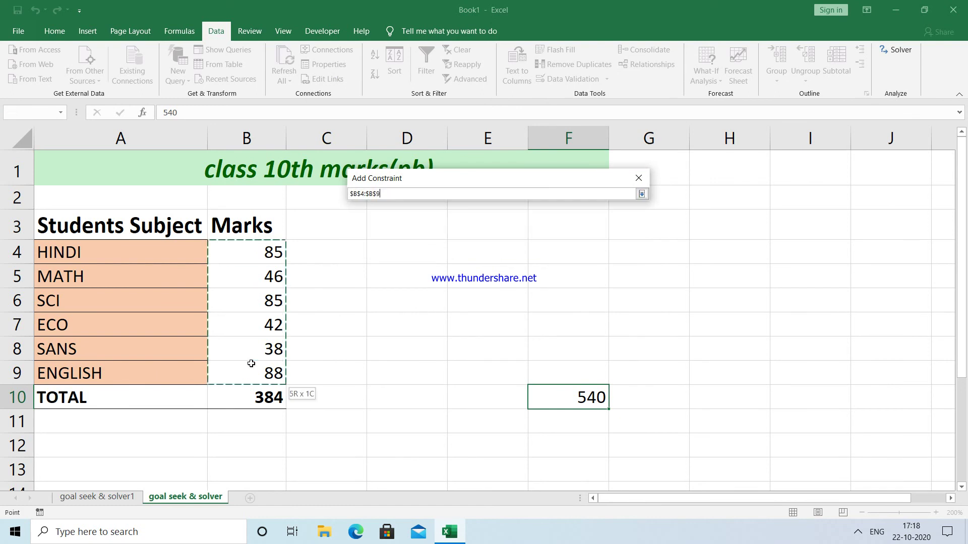
click(517, 216)
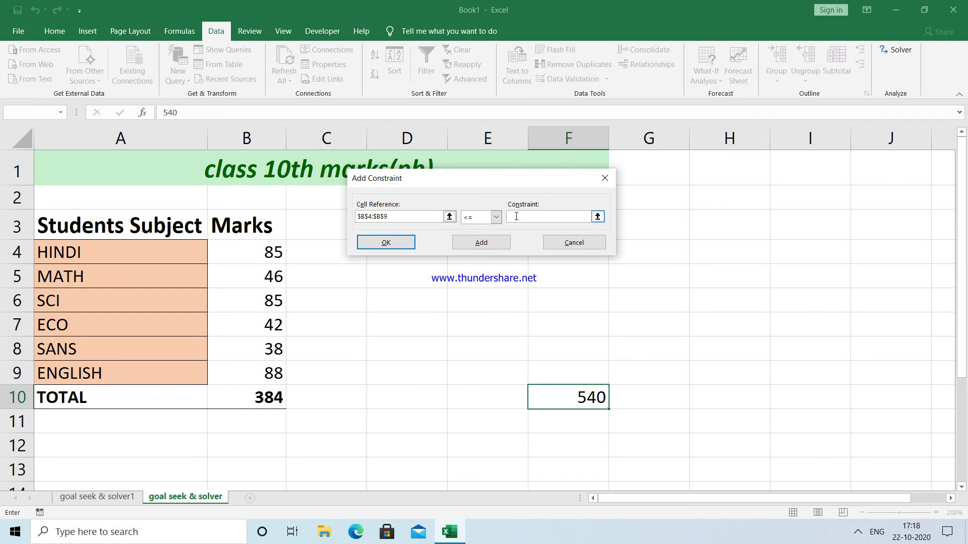
text(100)
click(386, 244)
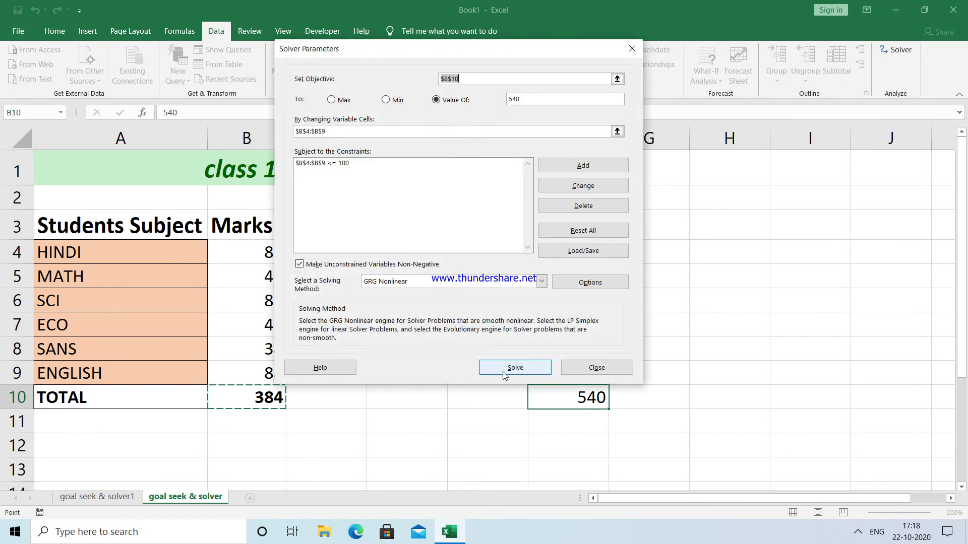
Keep Solver's solution totalling 540 and display marks B4:B9 as whole numbers with no decimals
click(504, 372)
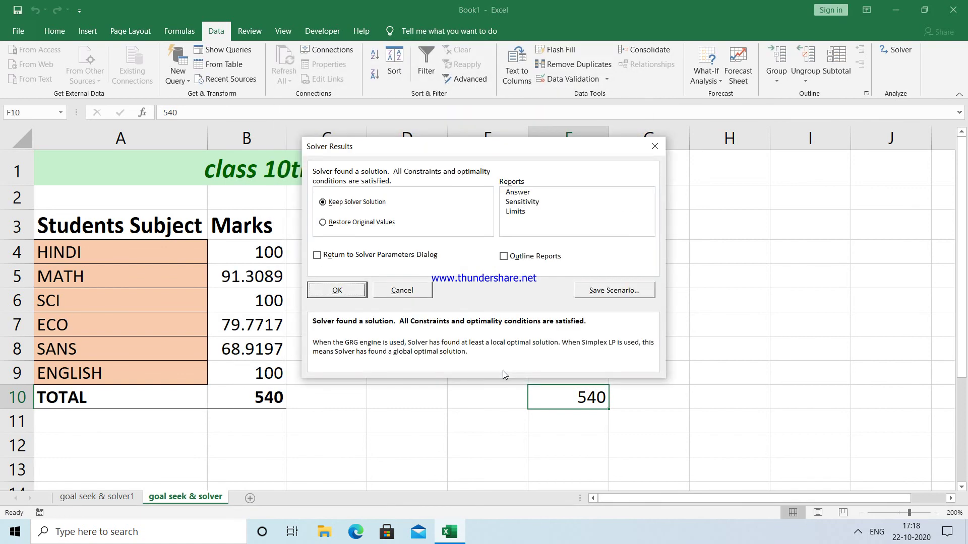
click(335, 286)
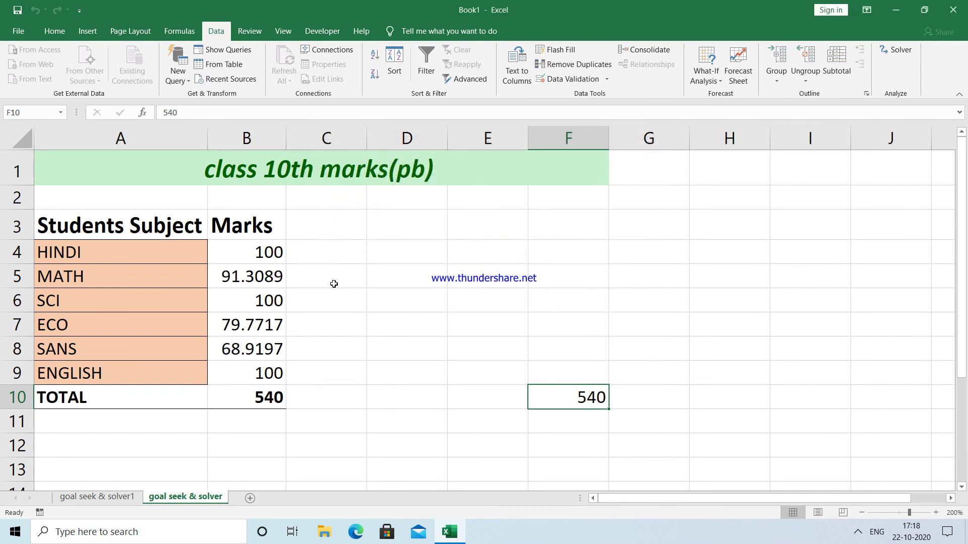
drag(271, 247, 261, 371)
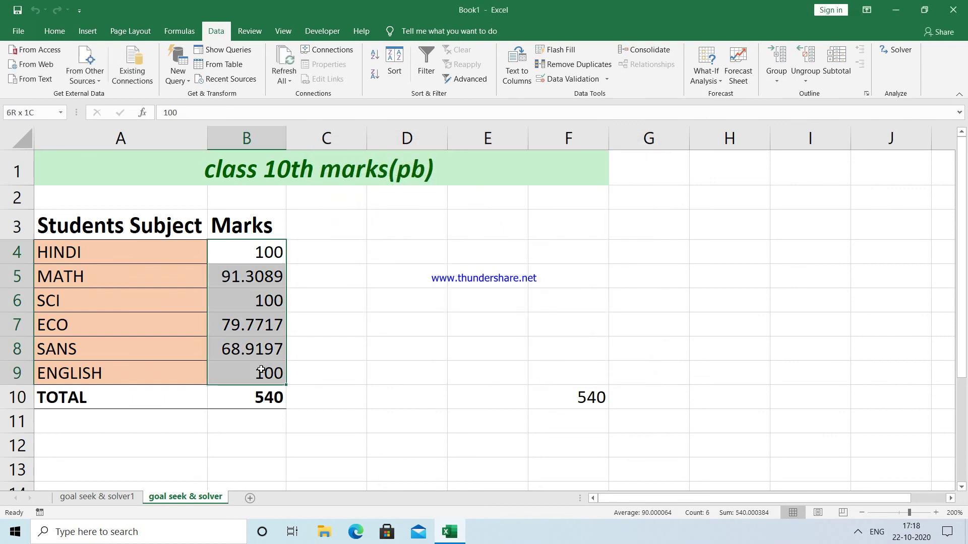
click(55, 33)
click(475, 74)
click(475, 74)
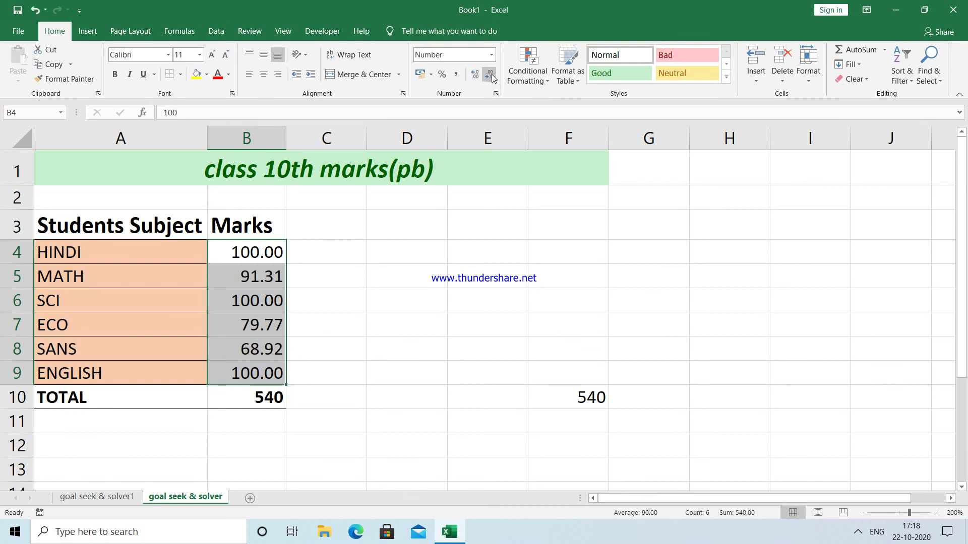
click(489, 75)
click(489, 74)
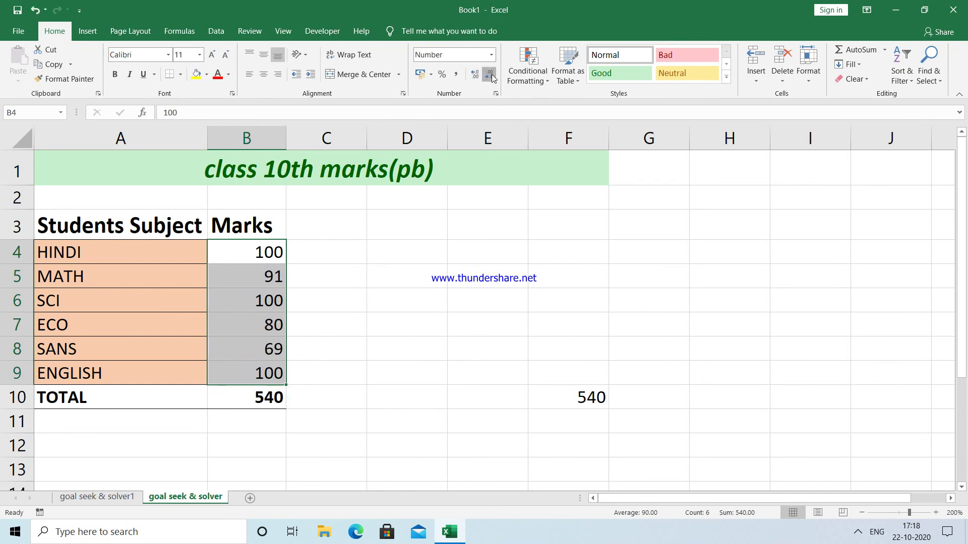
click(474, 292)
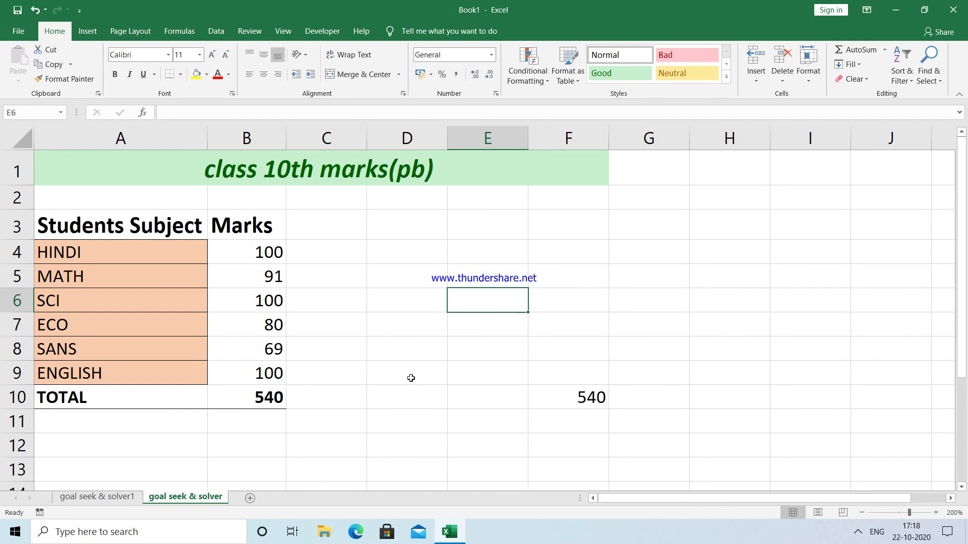